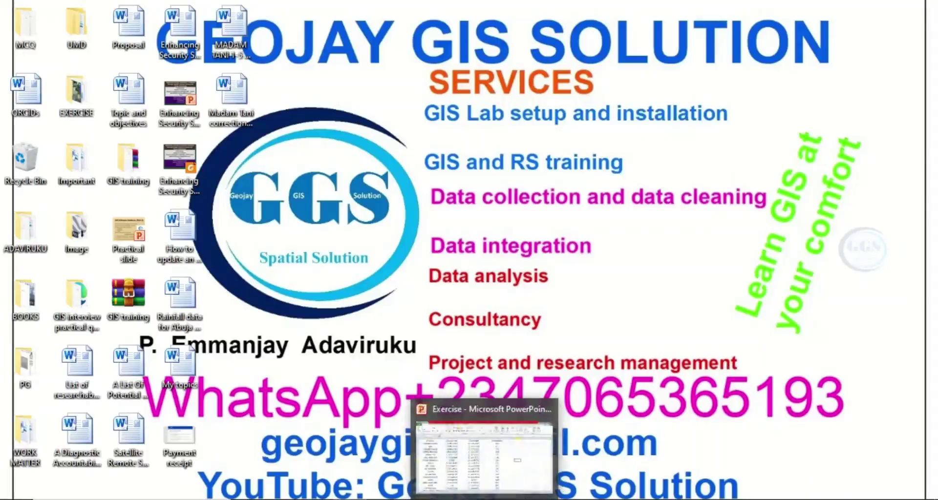
# Step: Show the title slide in PowerPoint and switch to the Excel workbook Record with the XYZ location table
pyautogui.click(517, 459)
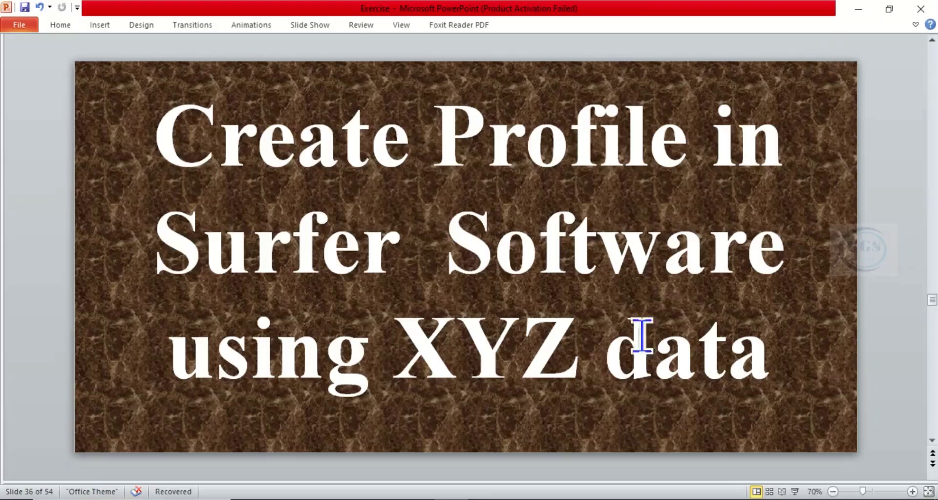
pyautogui.click(489, 435)
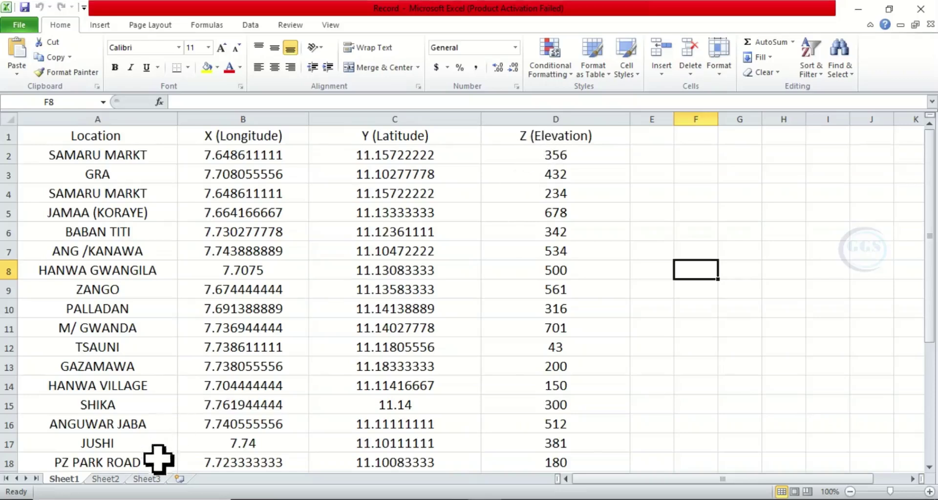
# Step: Launch Surfer and dismiss its welcome dialog to work in an empty plot
pyautogui.press('super')
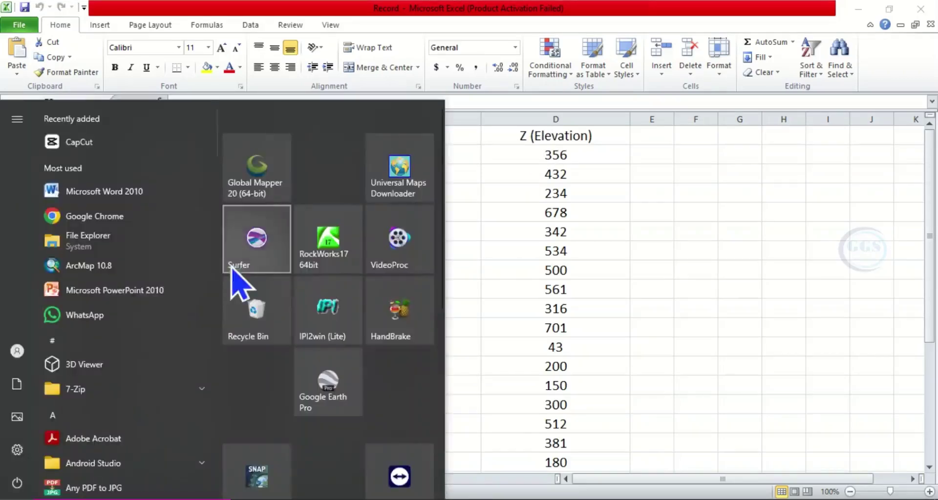
pyautogui.click(260, 243)
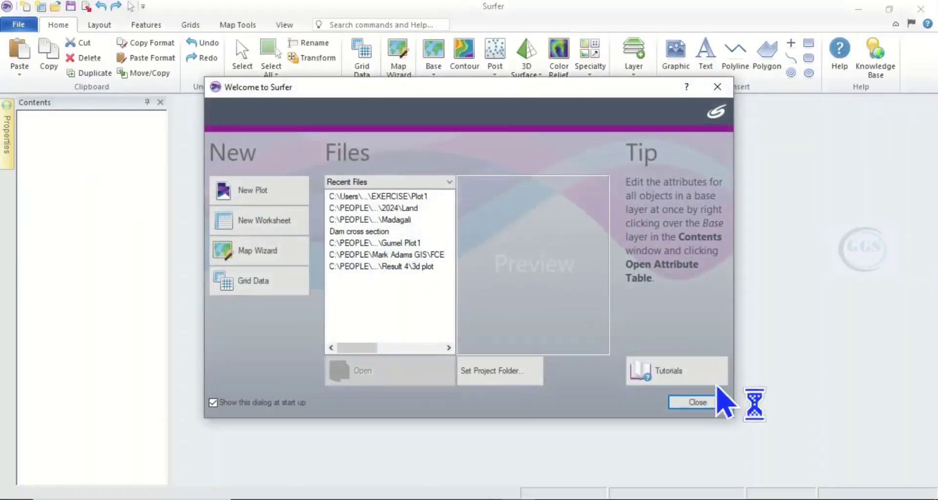
pyautogui.click(698, 402)
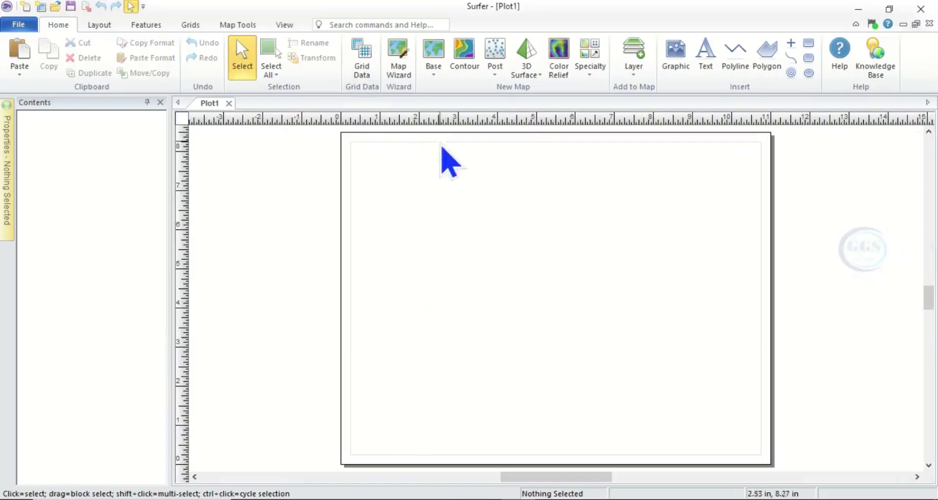
# Step: Review the longitude, latitude and elevation columns in the Excel workbook and return to Surfer
pyautogui.moveTo(481, 498)
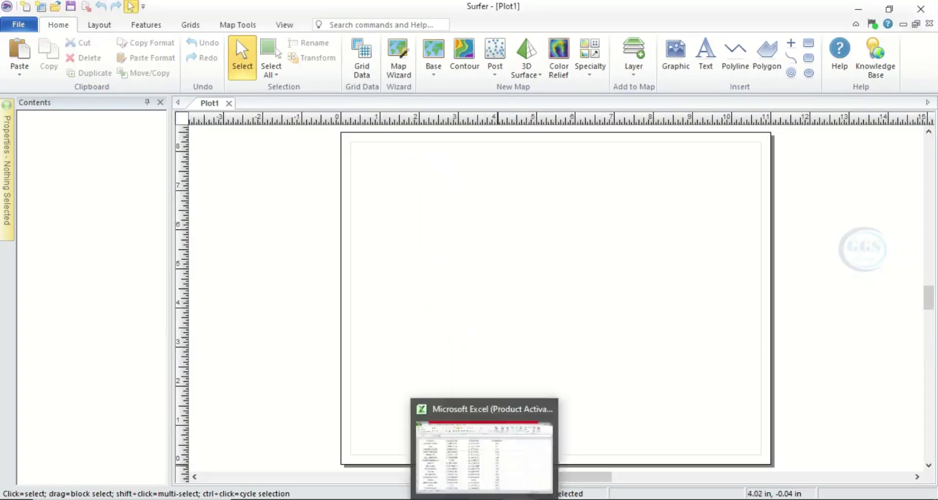
pyautogui.click(480, 454)
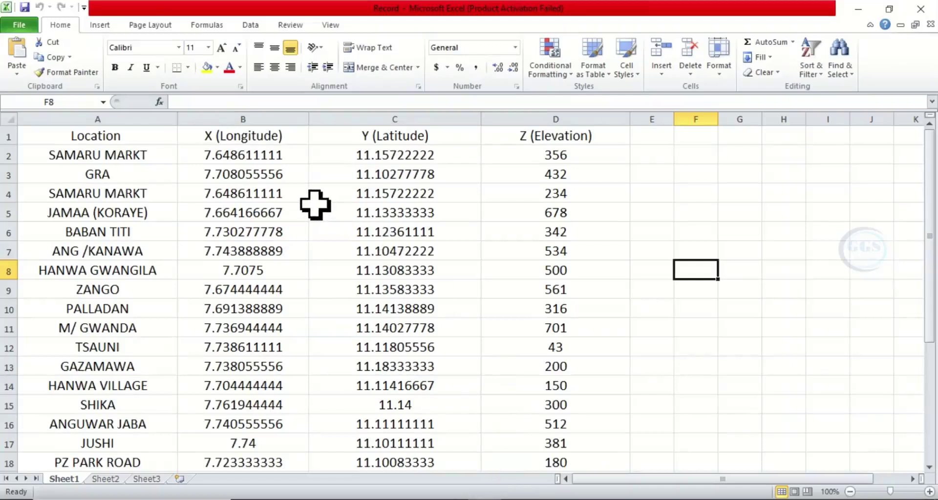
pyautogui.click(863, 15)
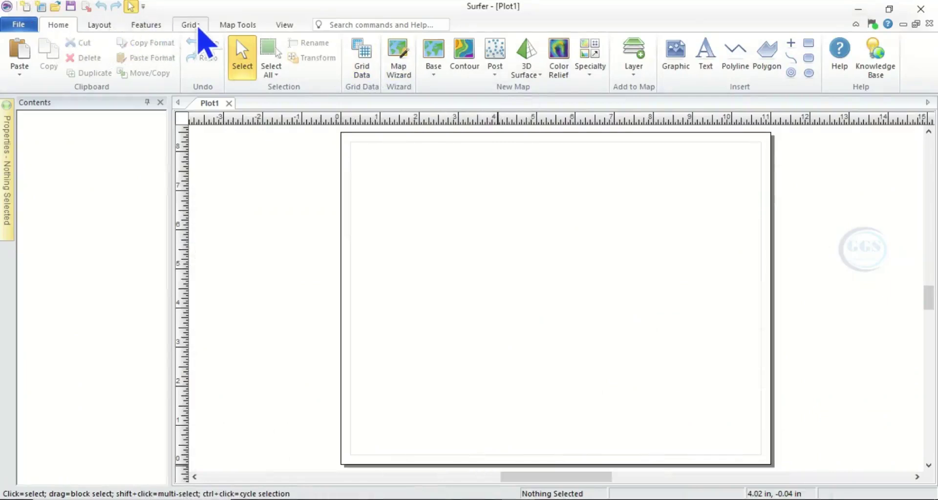
# Step: Start gridding XYZ data and load the Record workbook from the desktop's EXERCISE folder as the dataset
pyautogui.click(192, 25)
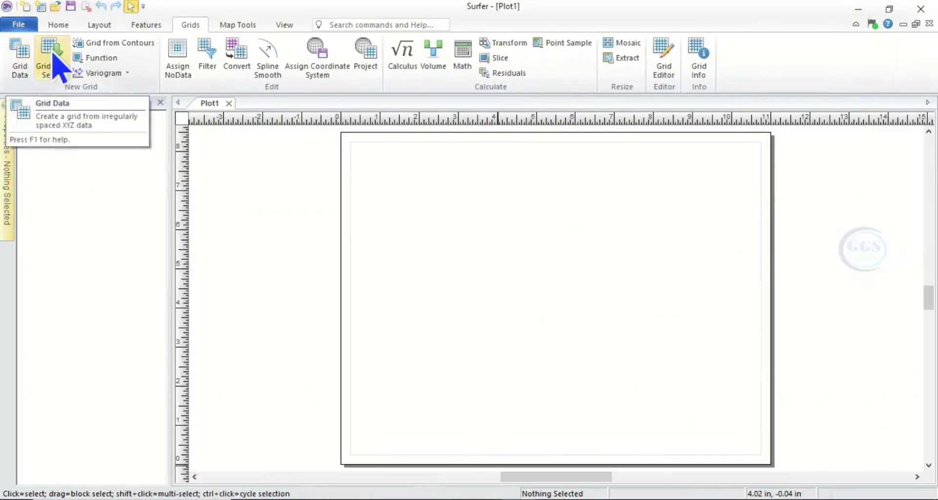
pyautogui.click(58, 24)
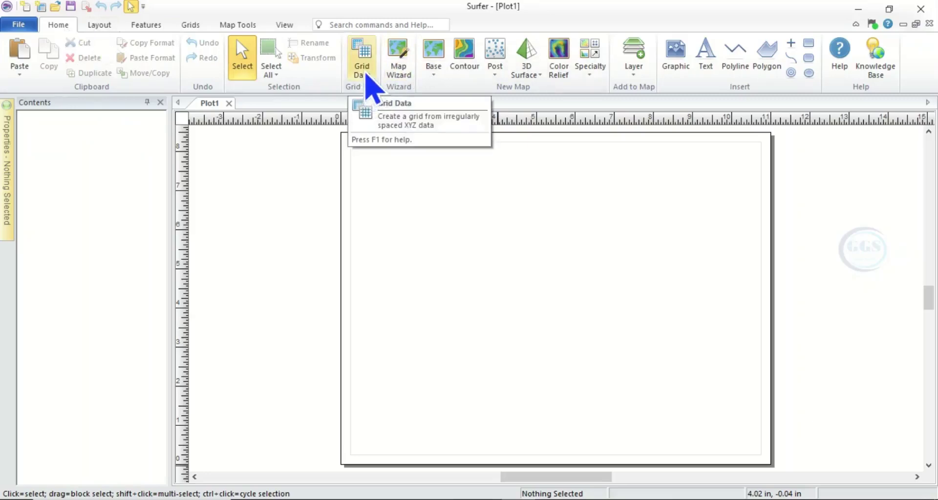
pyautogui.click(365, 74)
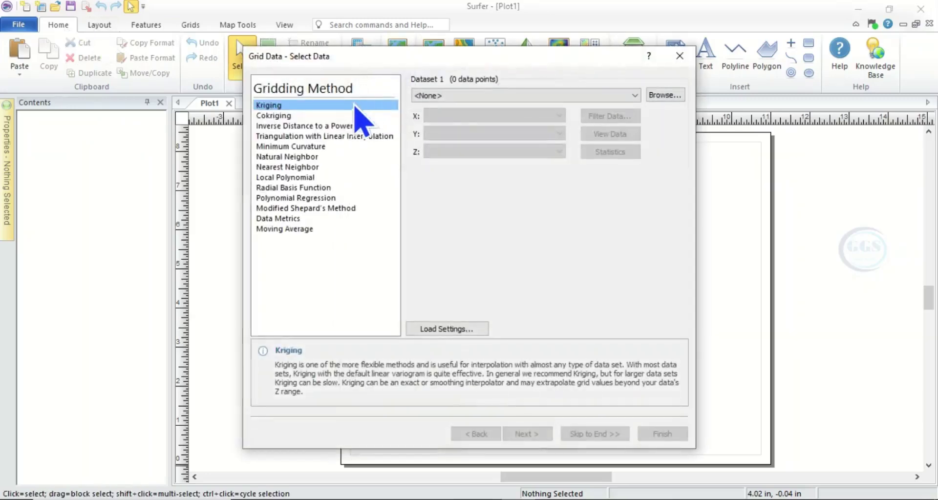
pyautogui.click(664, 96)
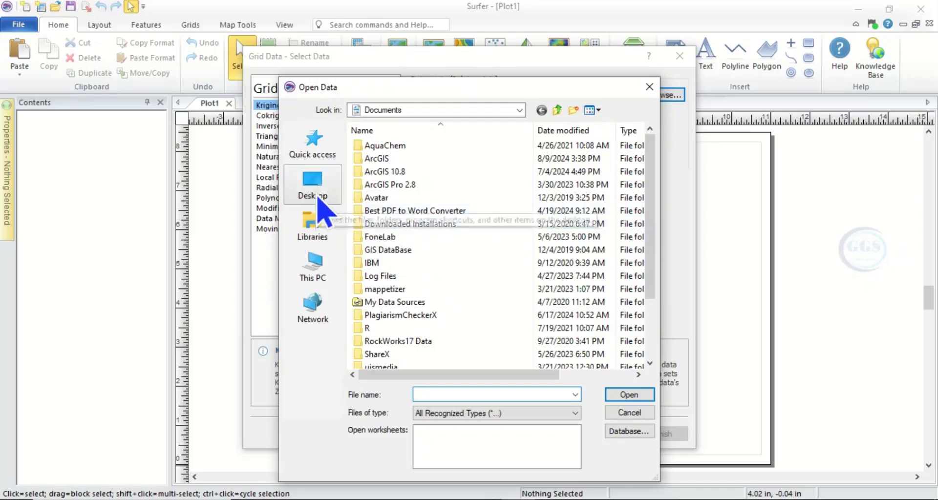
pyautogui.click(317, 197)
pyautogui.scroll(-2, 440, 215)
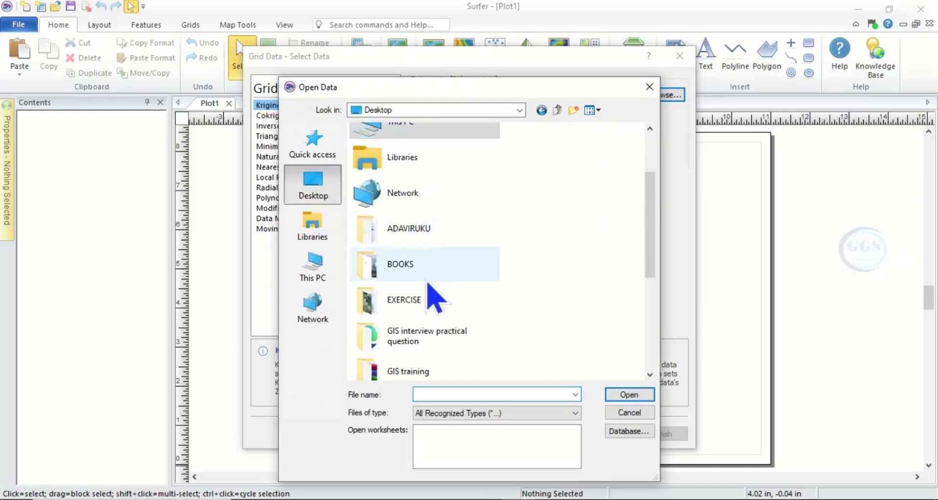
pyautogui.doubleClick(385, 298)
pyautogui.scroll(-8, 435, 293)
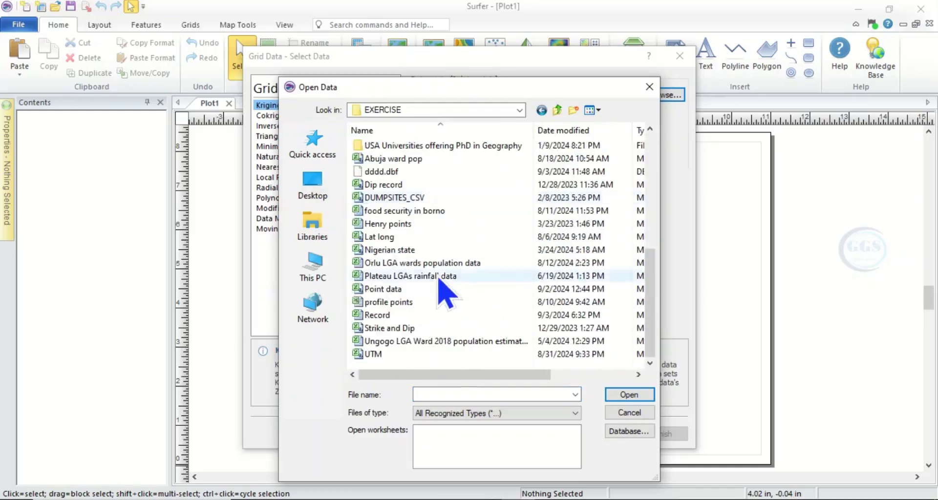
pyautogui.click(377, 315)
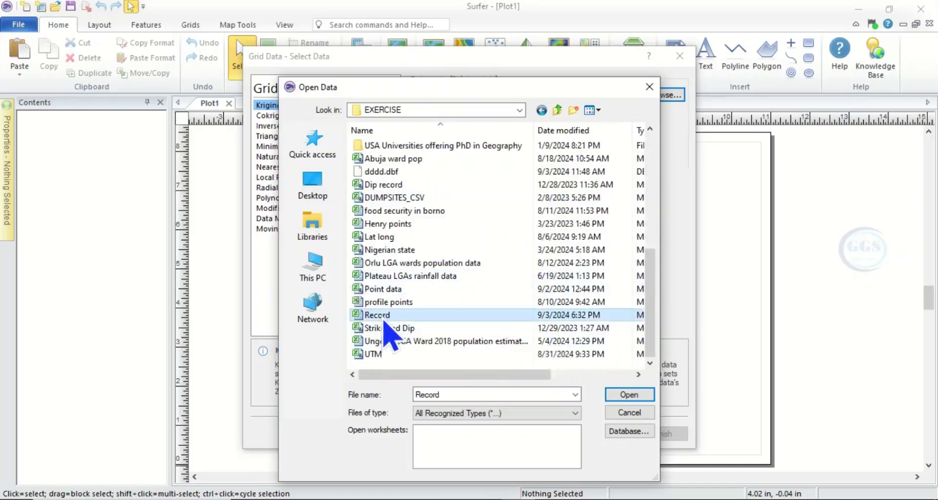
pyautogui.click(629, 396)
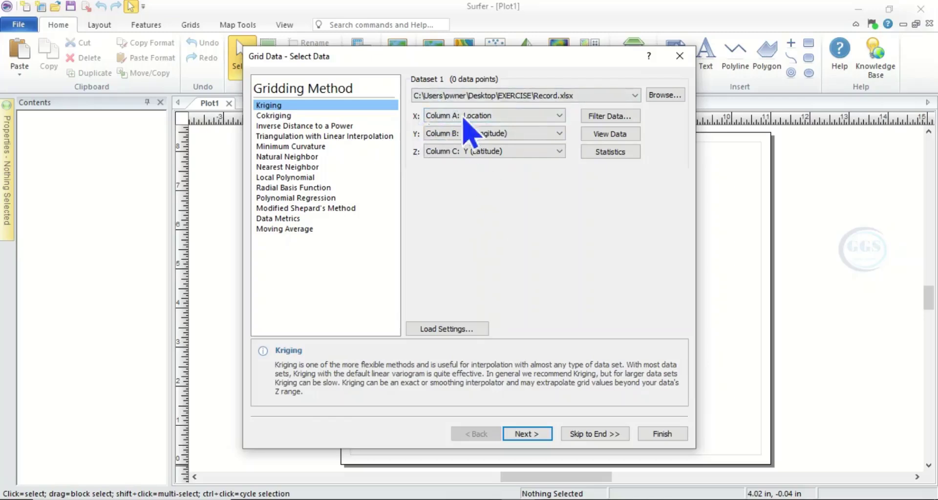
# Step: Assign Column B (Longitude) to X, Column C (Latitude) to Y and Column D (Elevation) to Z
pyautogui.click(559, 116)
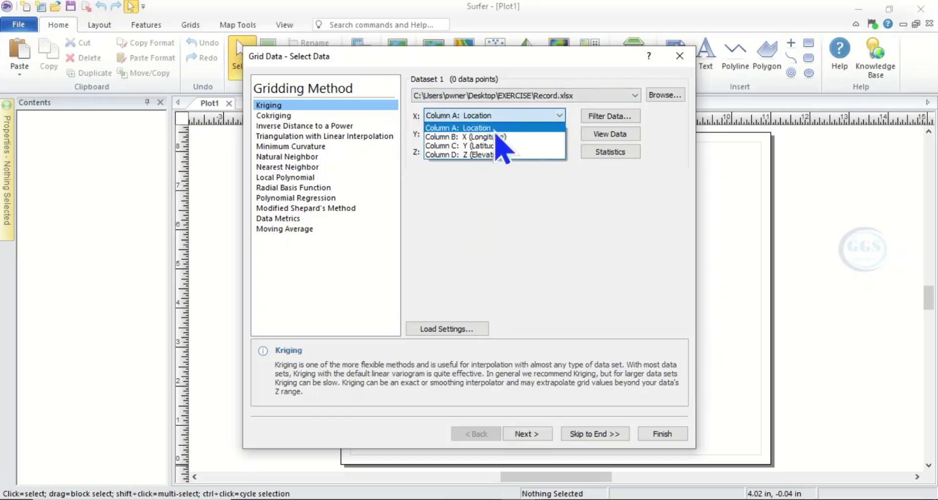
pyautogui.click(470, 138)
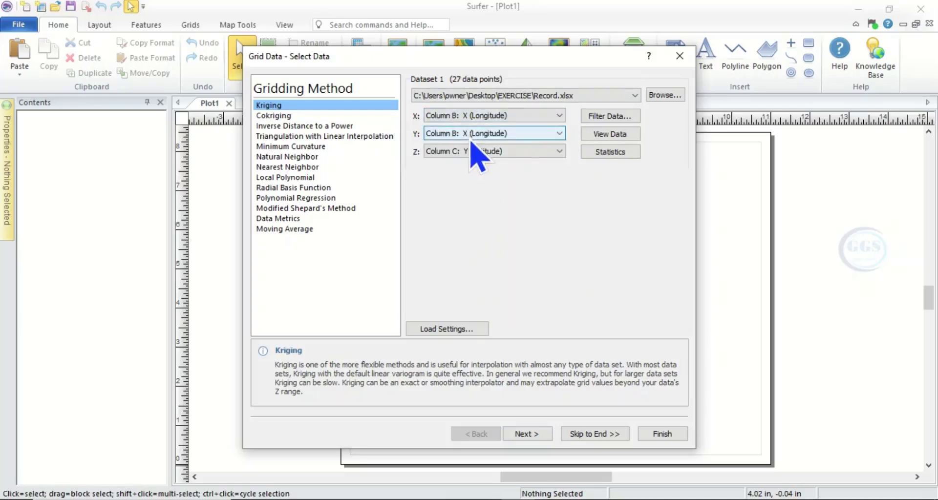
pyautogui.click(559, 133)
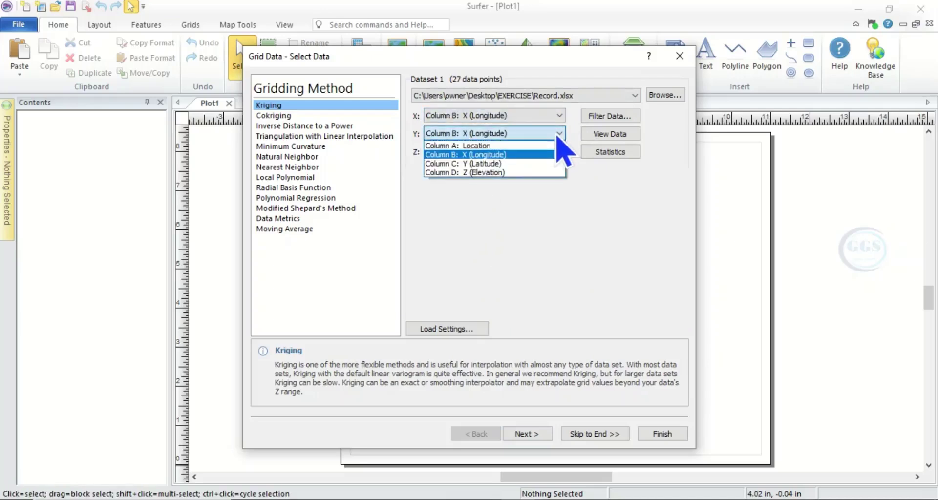
pyautogui.click(470, 164)
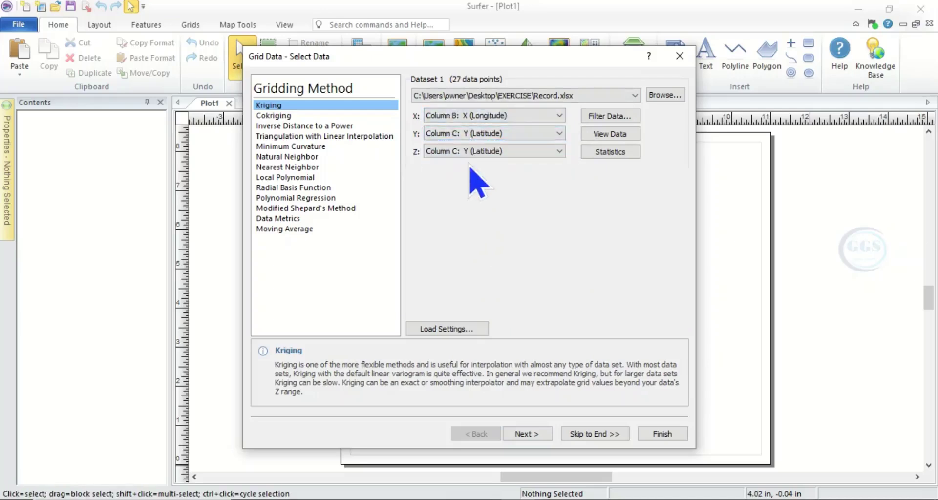
pyautogui.click(559, 152)
pyautogui.click(506, 192)
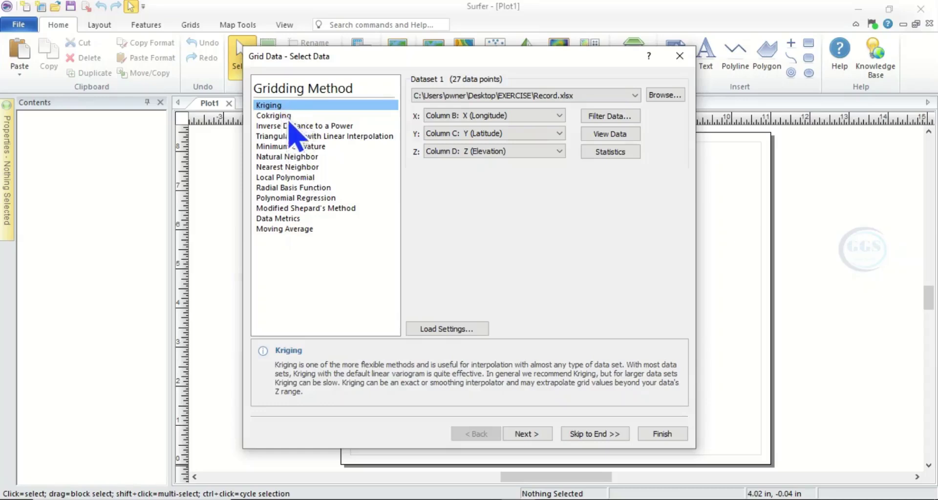
# Step: Grid the data by Kriging with the default settings, outputting Record.grd to the EXERCISE folder with a contour layer in a new map
pyautogui.click(521, 435)
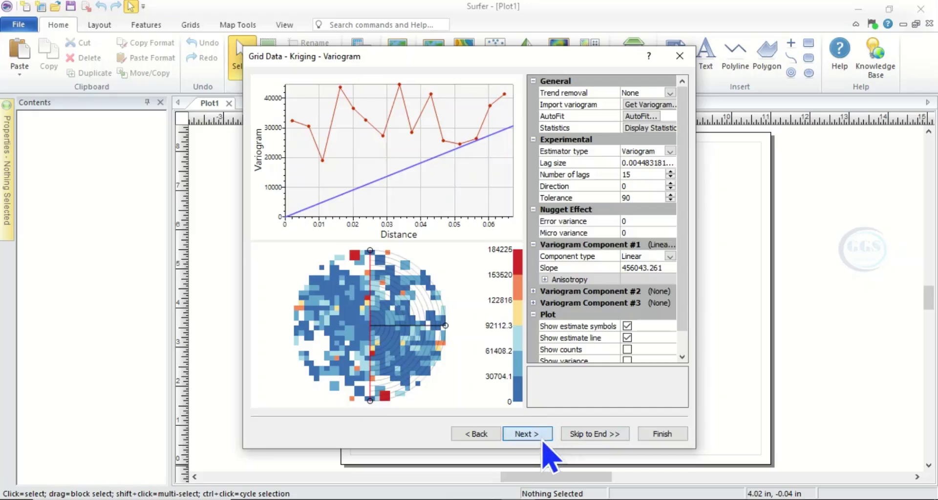
pyautogui.click(527, 433)
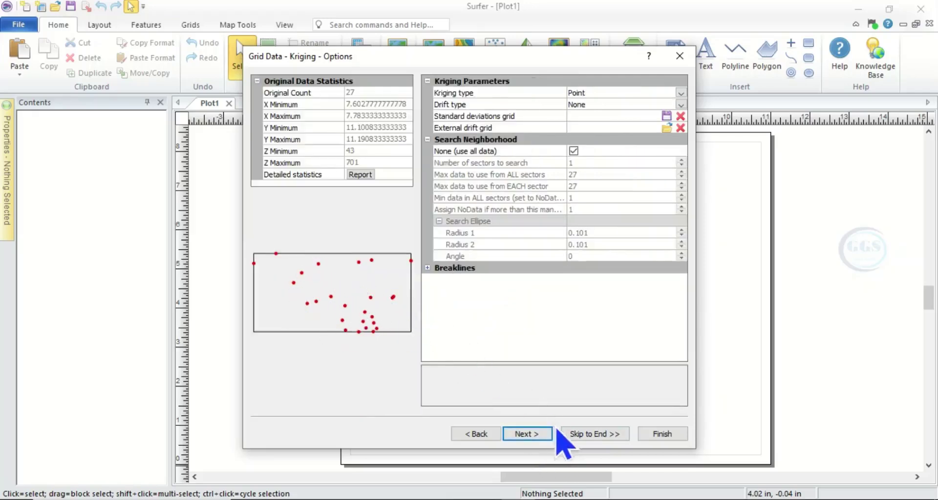
pyautogui.click(527, 433)
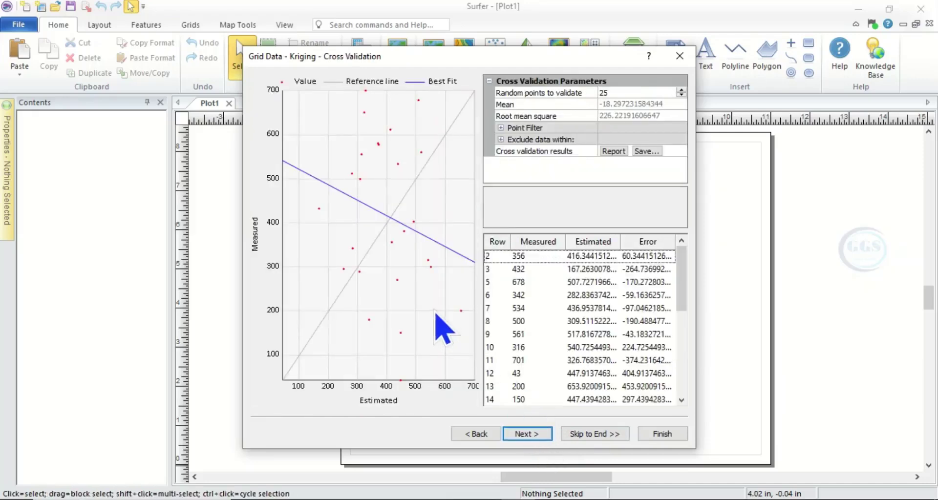
pyautogui.click(527, 433)
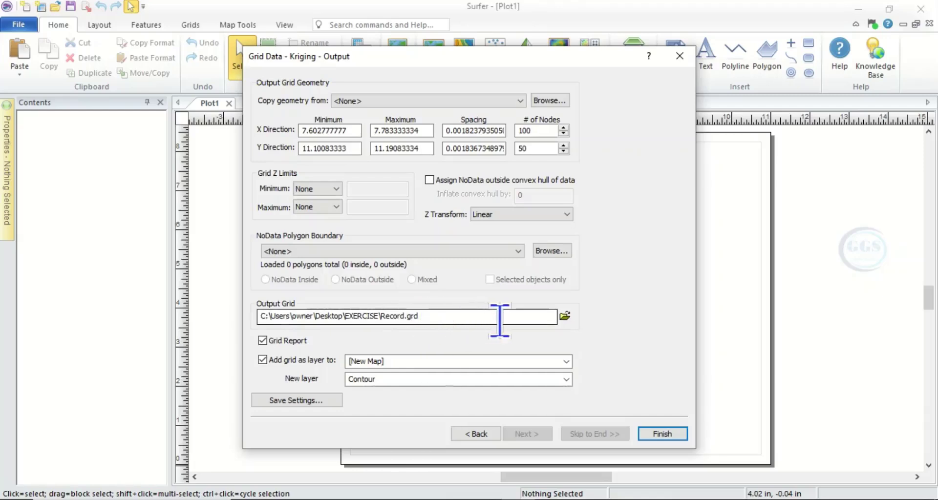
pyautogui.click(662, 435)
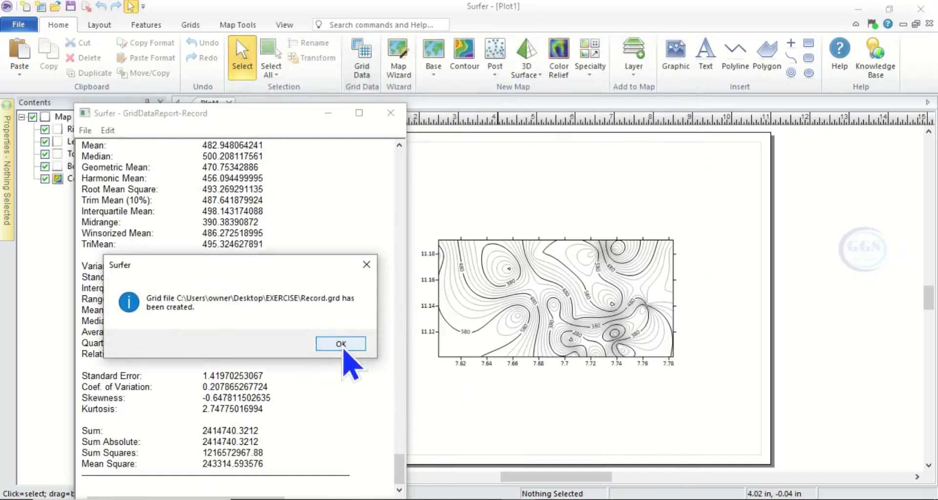
# Step: Dismiss the grid file notice and close the gridding report without saving it
pyautogui.click(342, 345)
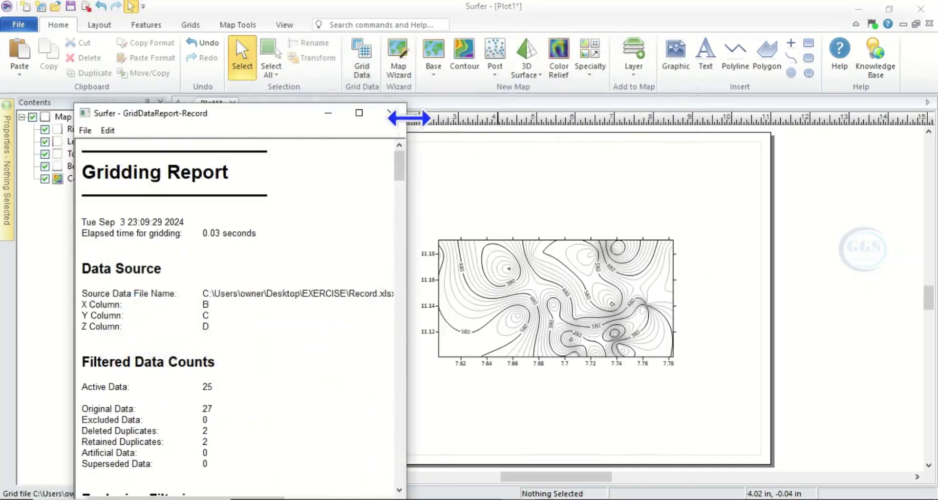
pyautogui.click(394, 118)
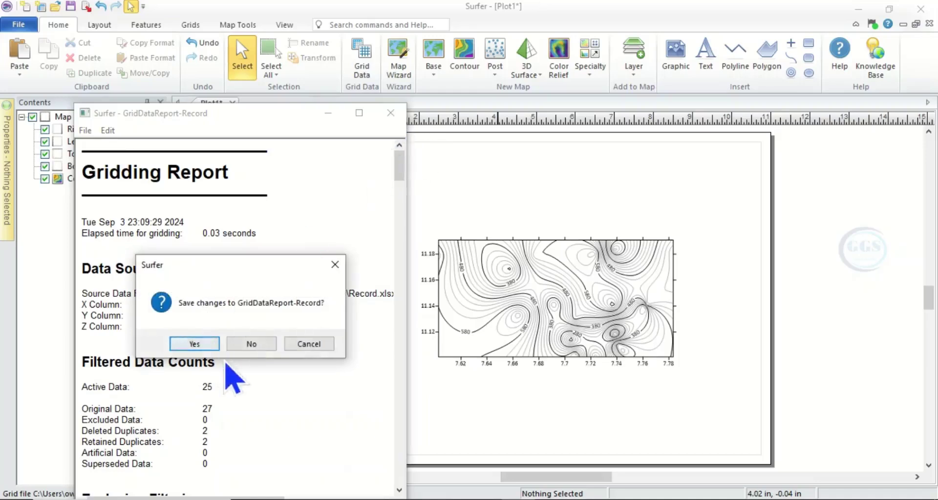
pyautogui.click(241, 347)
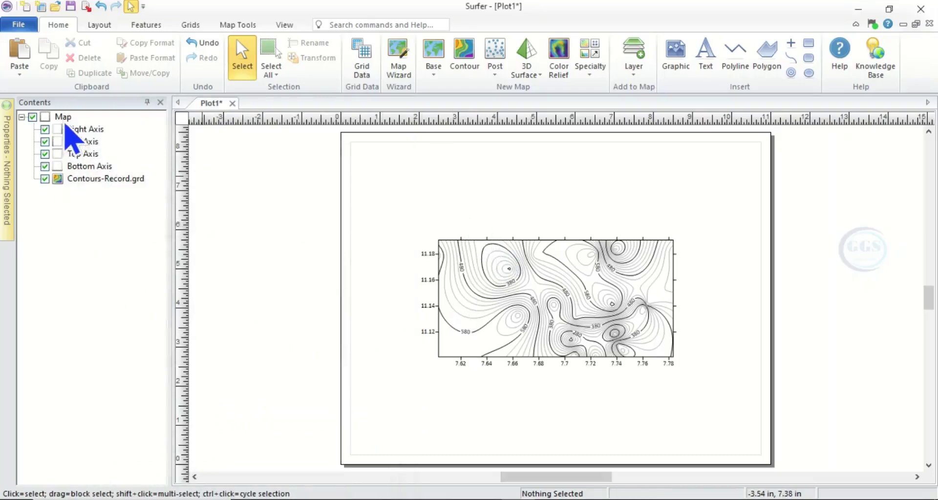
# Step: Delete the automatically added contour map from the plot
pyautogui.click(64, 119)
pyautogui.rightClick(63, 119)
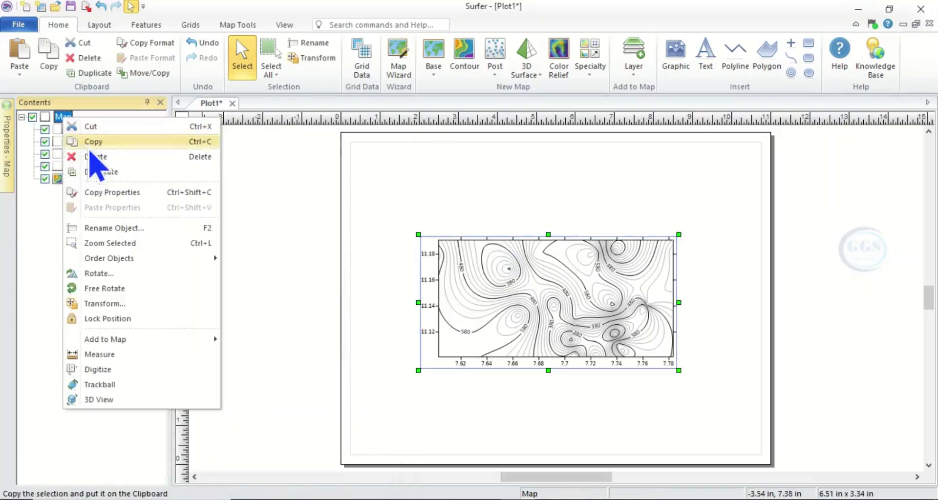
pyautogui.click(93, 154)
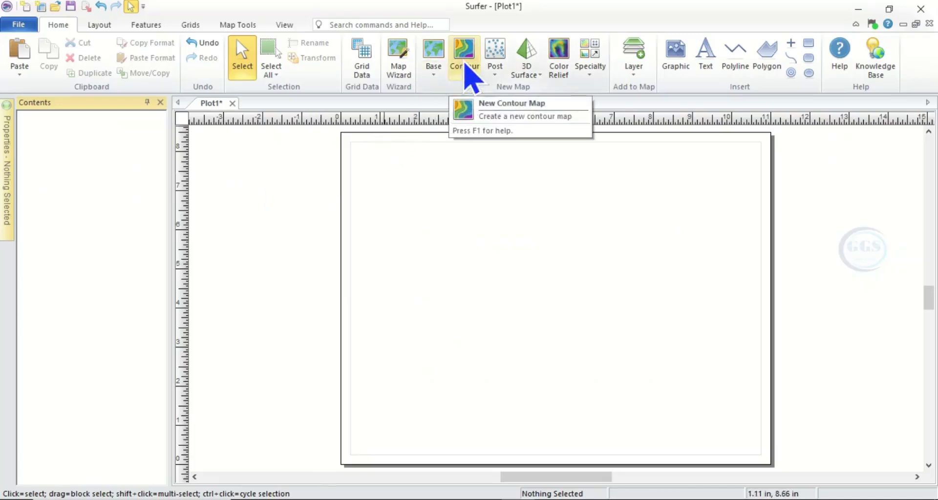
# Step: Create a new contour map from the Record grid file in the EXERCISE folder
pyautogui.click(463, 63)
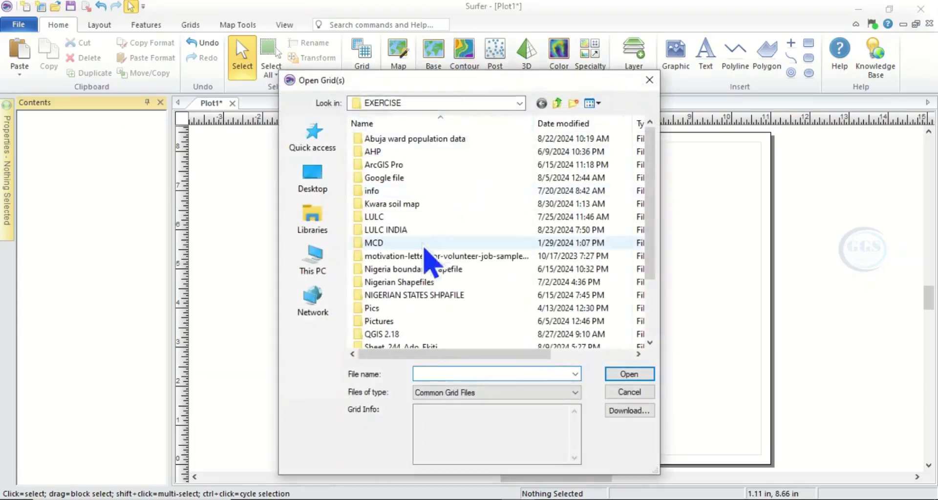
pyautogui.scroll(-2, 429, 281)
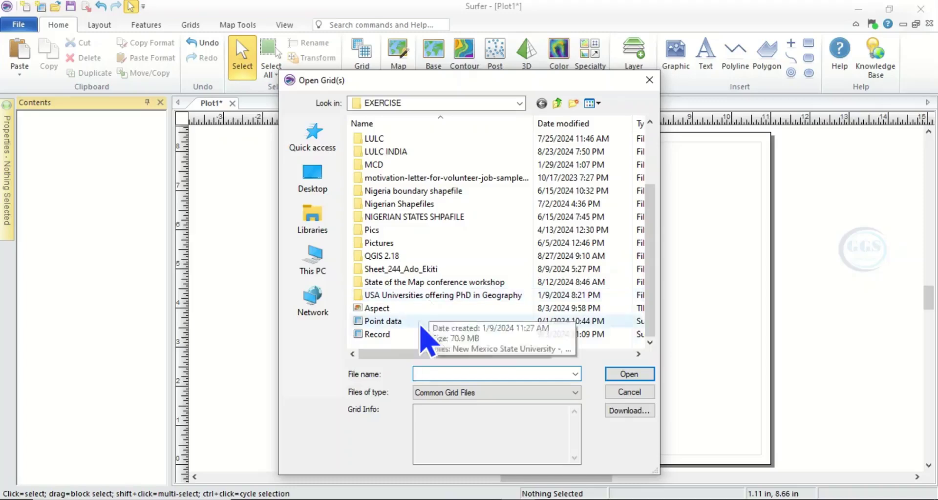
pyautogui.click(379, 335)
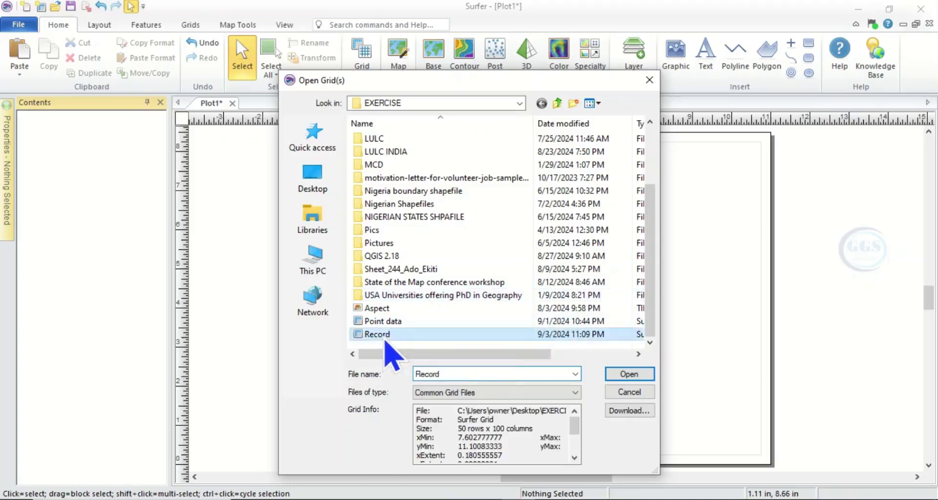
pyautogui.click(628, 374)
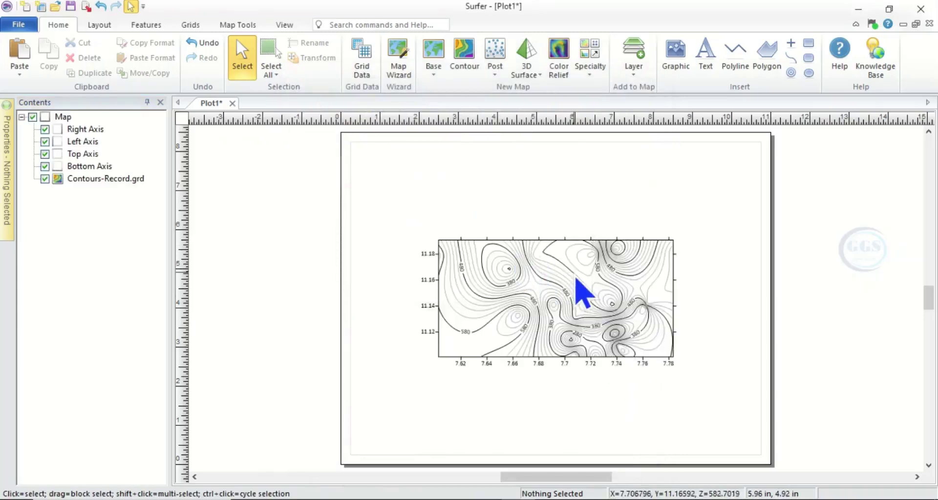
# Step: Move the contour map to the upper part of the page and enlarge it to about 10.43 by 5.35 in
pyautogui.moveTo(534, 282); pyautogui.dragTo(528, 194)
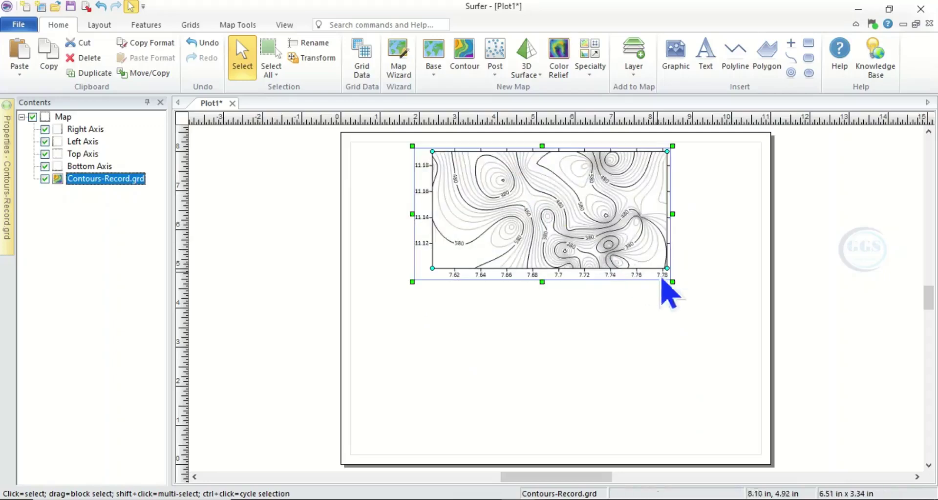
pyautogui.moveTo(672, 282); pyautogui.dragTo(767, 410)
pyautogui.moveTo(412, 328); pyautogui.dragTo(342, 374)
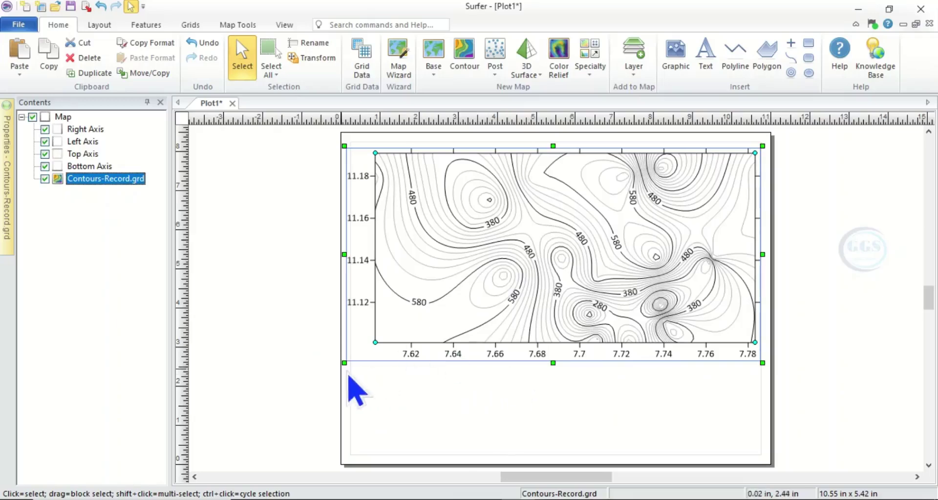
pyautogui.moveTo(345, 362); pyautogui.dragTo(350, 360)
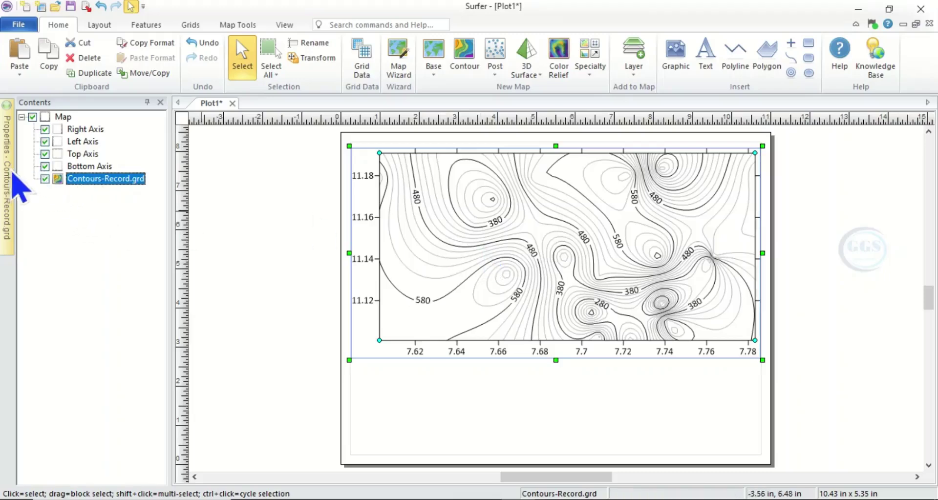
# Step: Turn on filled contours with the GrayScale colors for the Record contour layer
pyautogui.moveTo(10, 170)
pyautogui.click(53, 219)
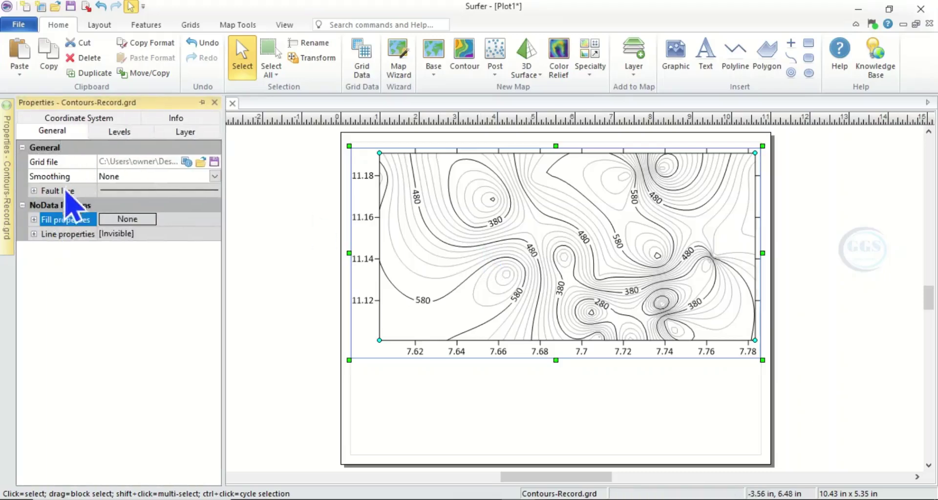
pyautogui.click(119, 132)
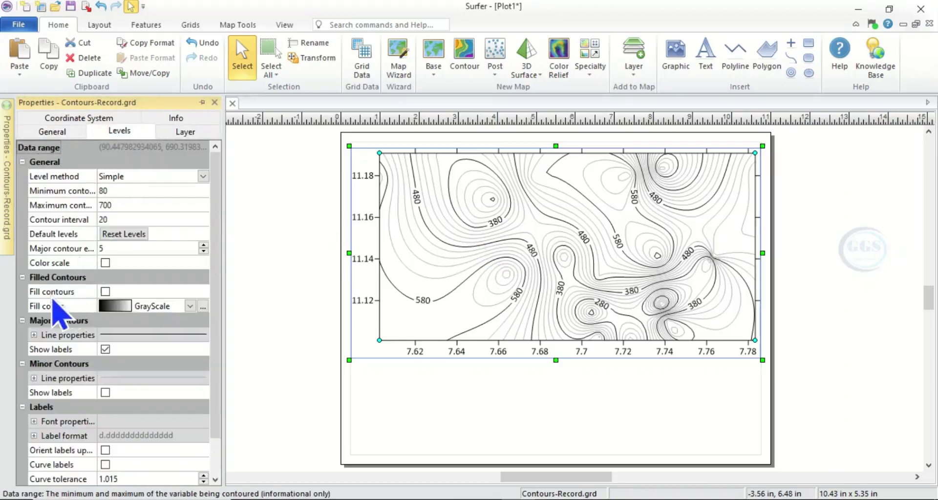
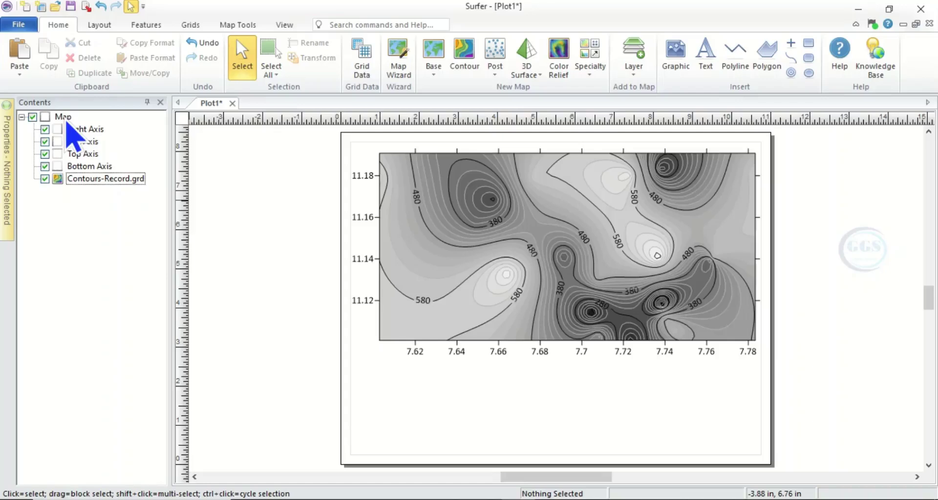
# Step: Add a profile to the map along a bent line from its upper-left corner to near its lower-right corner, ending about X=7.777, Y=11.11
pyautogui.click(66, 120)
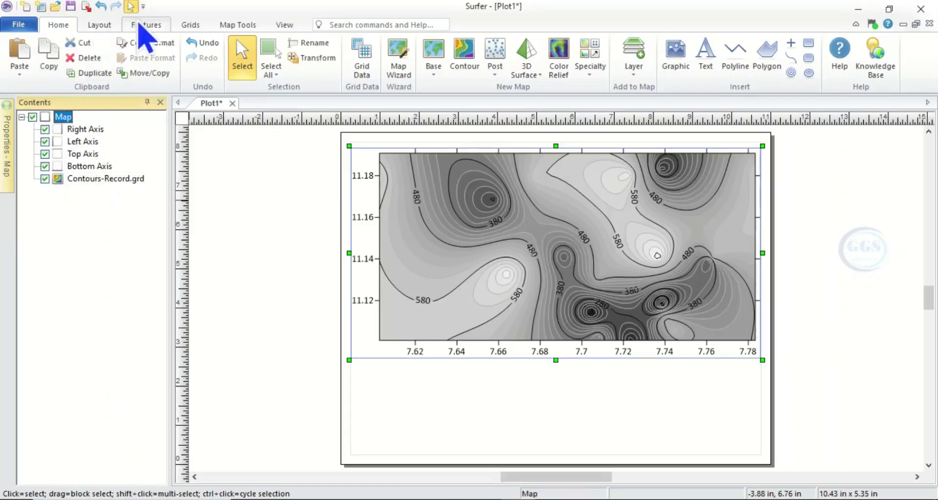
pyautogui.click(226, 29)
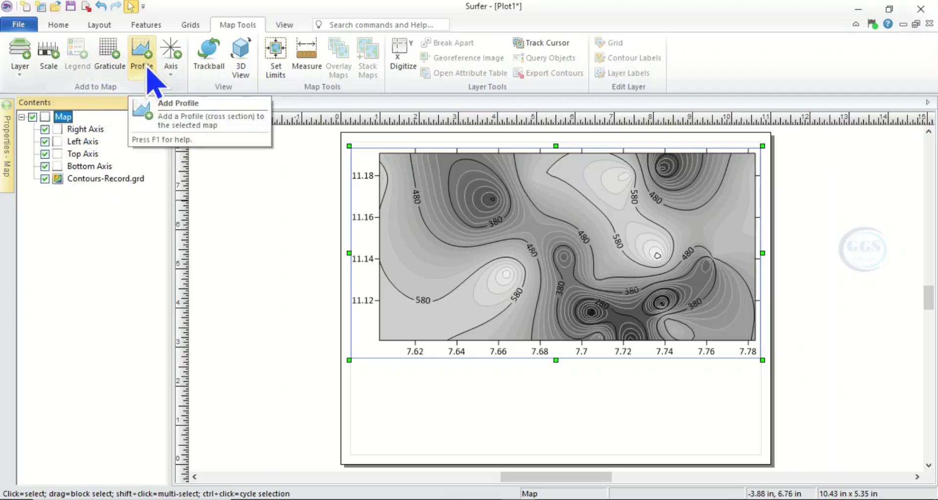
pyautogui.click(93, 220)
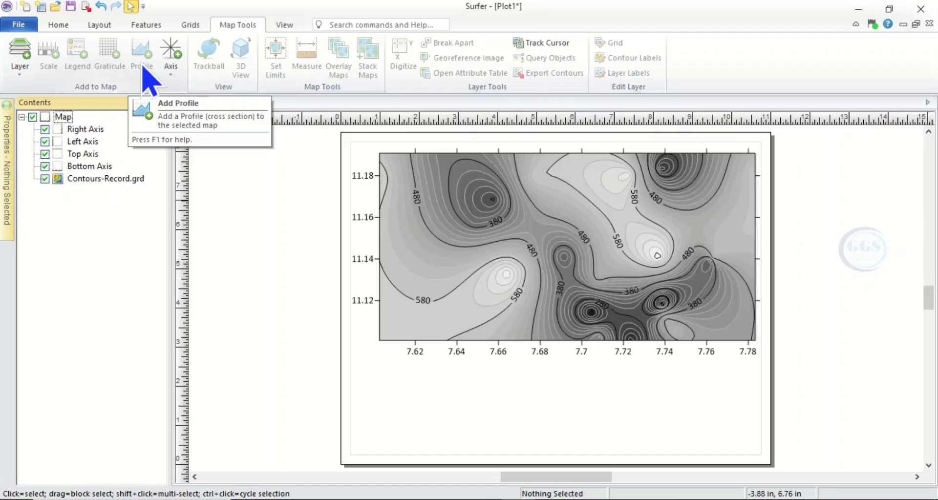
pyautogui.click(64, 118)
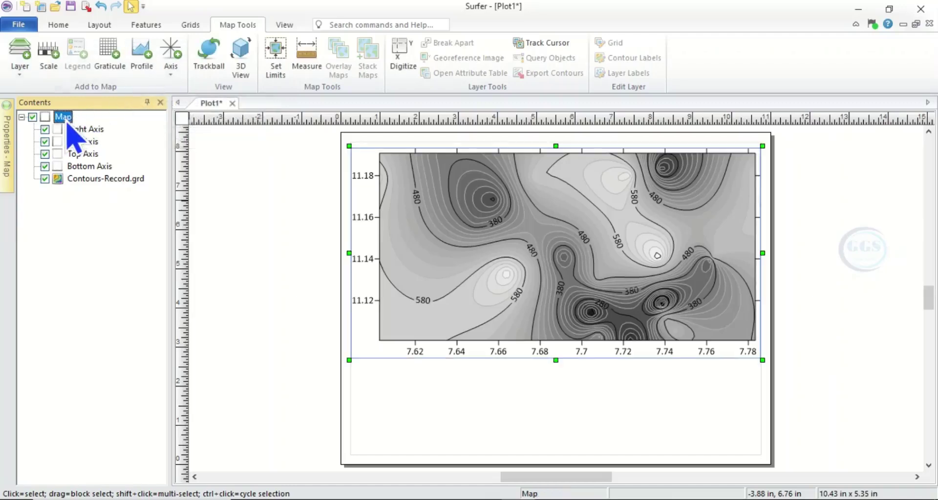
pyautogui.click(145, 65)
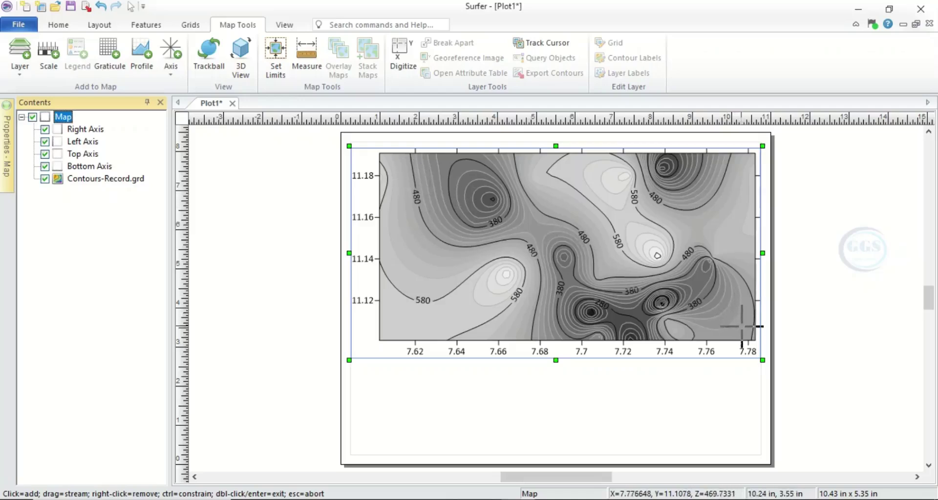
pyautogui.click(382, 157)
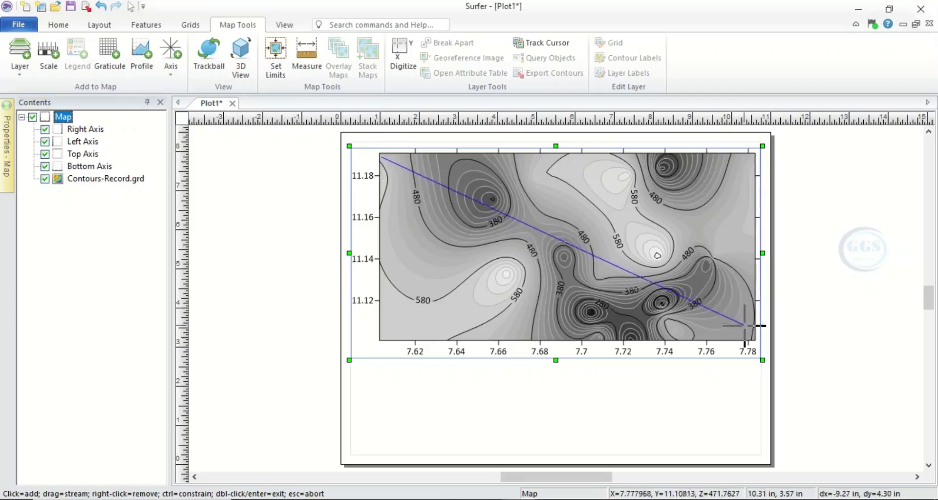
pyautogui.click(541, 230)
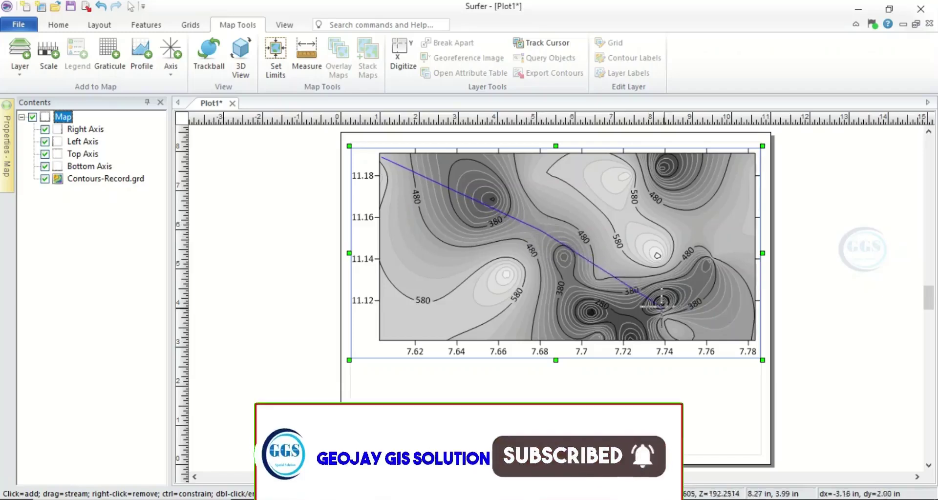
pyautogui.click(631, 310)
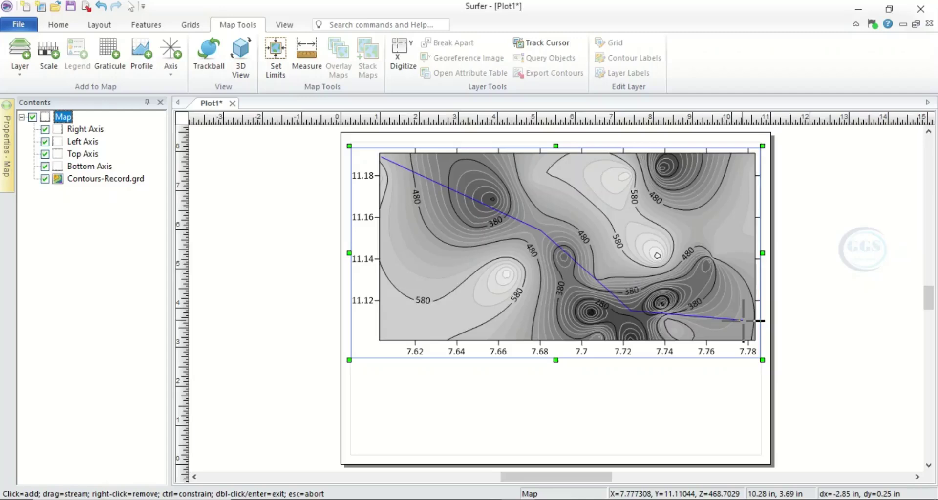
pyautogui.doubleClick(742, 321)
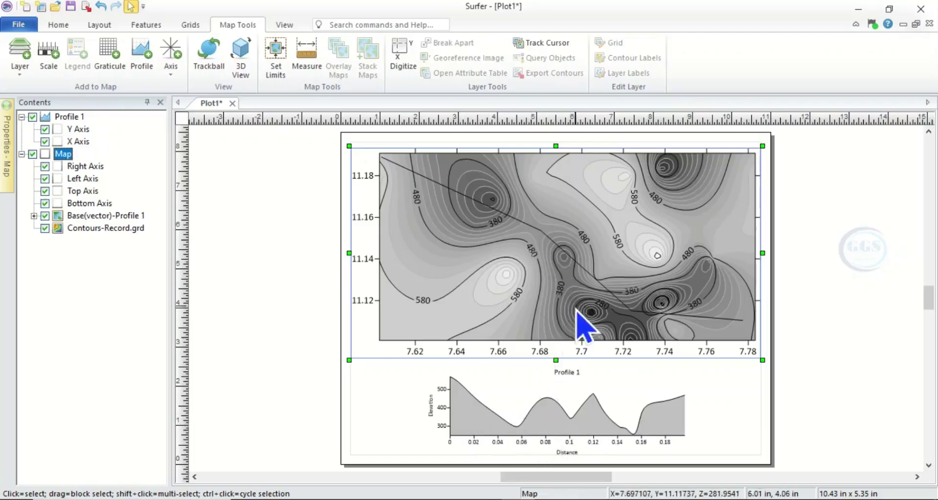
# Step: Stretch the profile graph sideways in both directions to about 10.22 in wide, roughly matching the map above
pyautogui.click(501, 424)
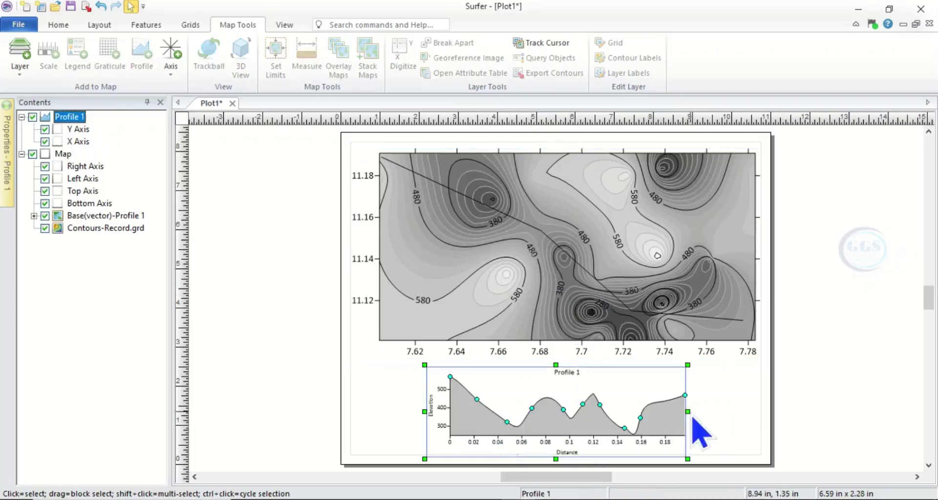
pyautogui.moveTo(687, 412); pyautogui.dragTo(756, 412)
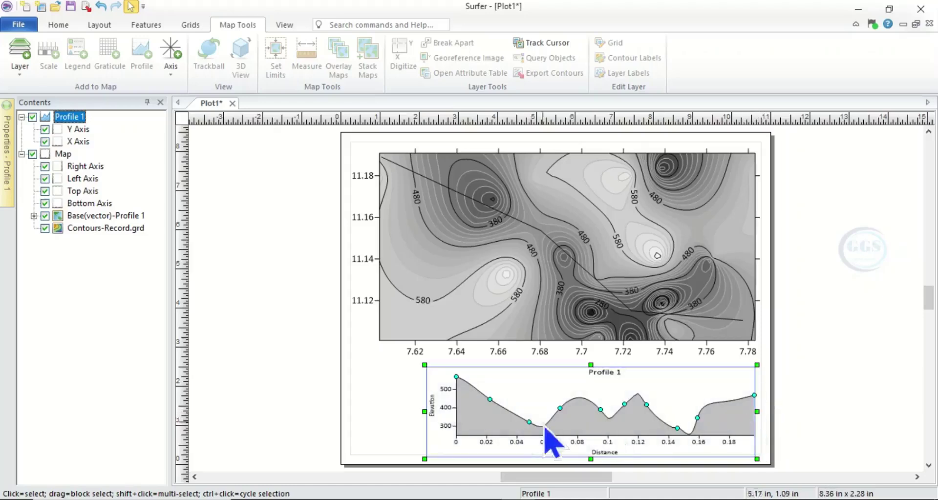
pyautogui.moveTo(424, 411); pyautogui.dragTo(347, 412)
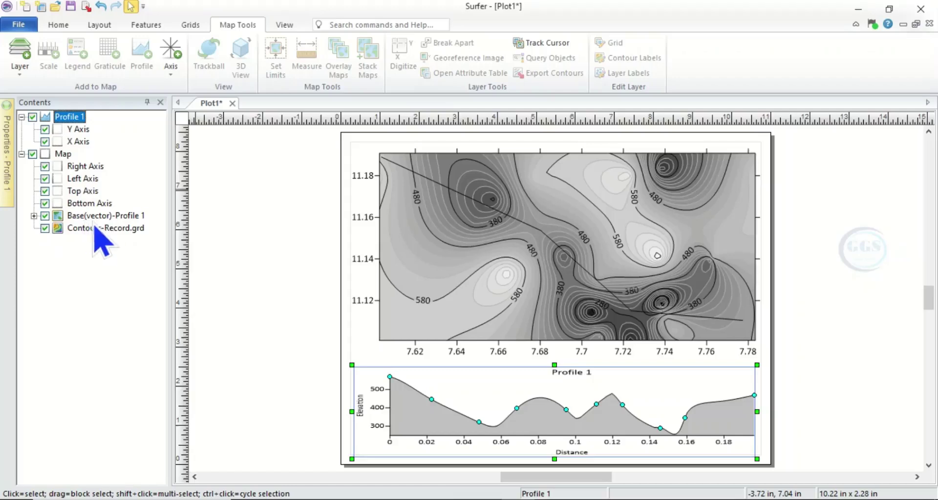
# Step: Format the profile's polyline on the map with a Red color and a line width of 0.08 in
pyautogui.click(34, 216)
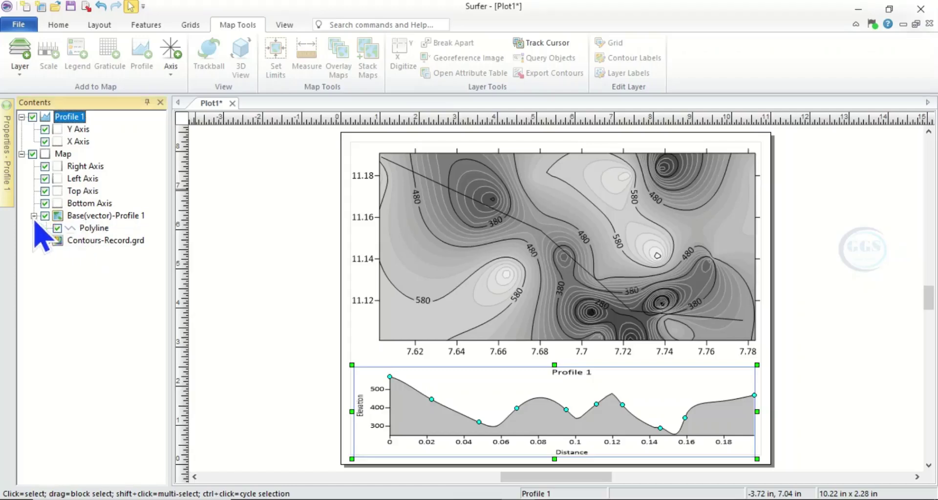
pyautogui.click(92, 228)
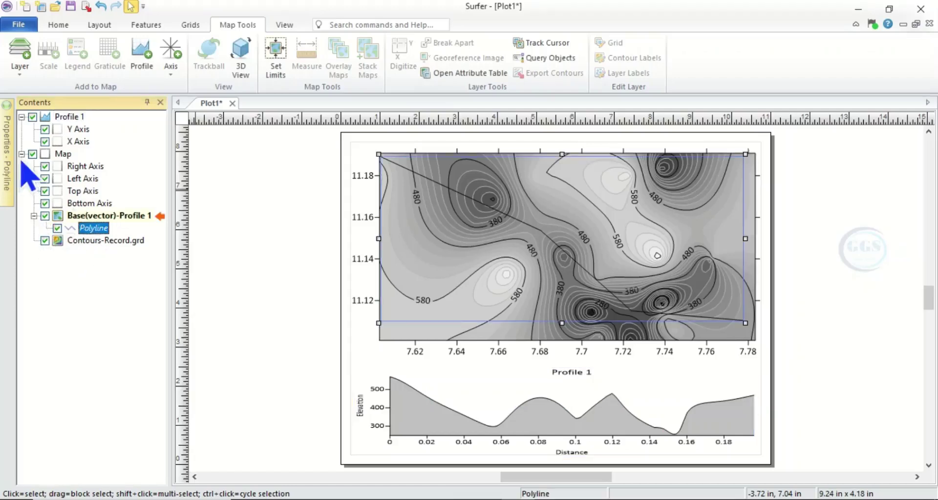
pyautogui.moveTo(10, 151)
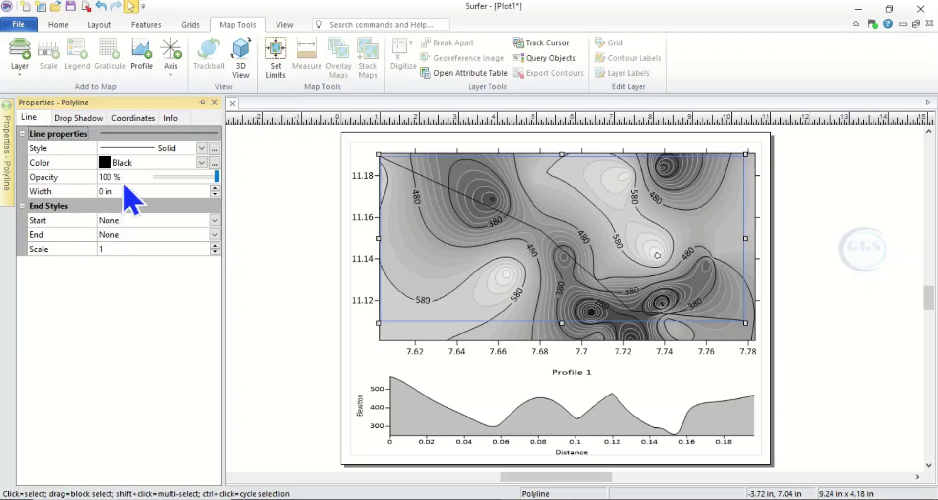
pyautogui.click(102, 165)
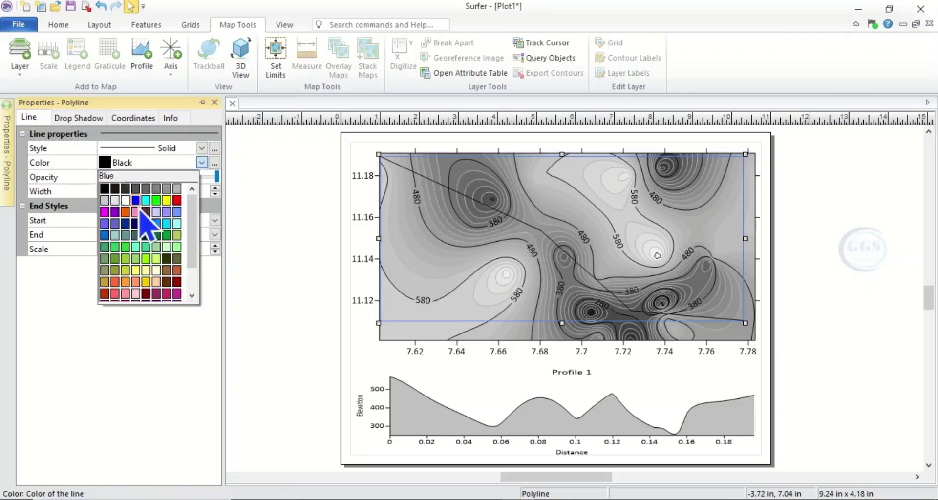
pyautogui.click(180, 202)
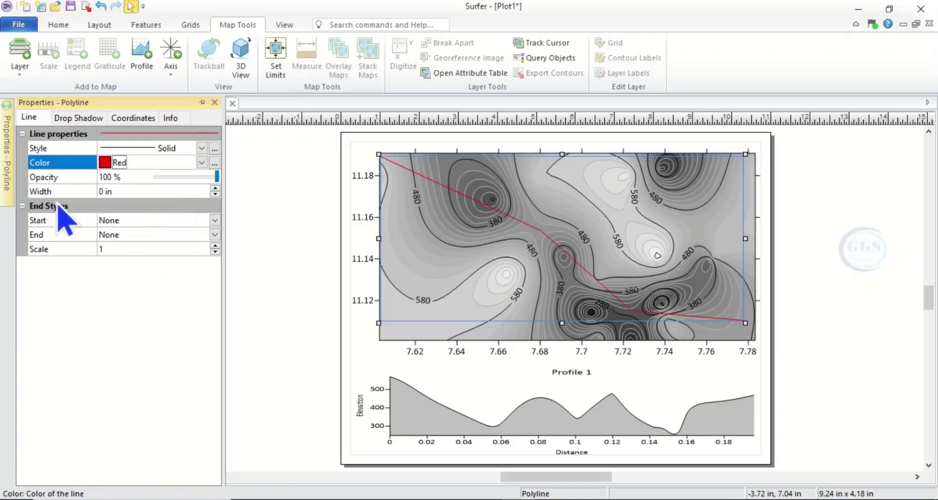
pyautogui.click(215, 188)
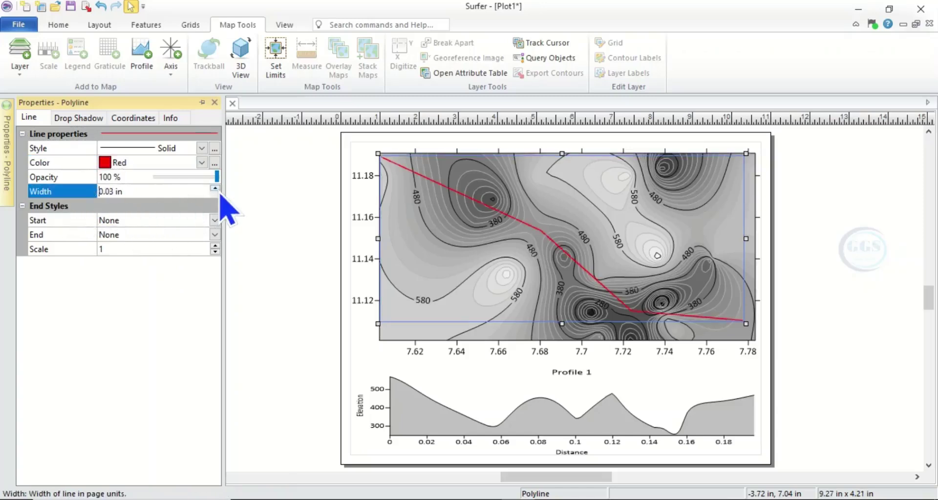
pyautogui.click(215, 188)
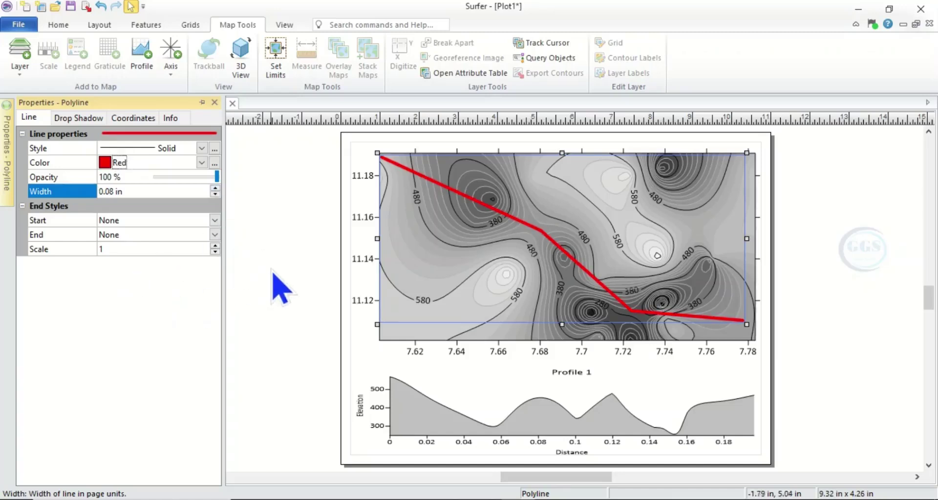
pyautogui.click(278, 287)
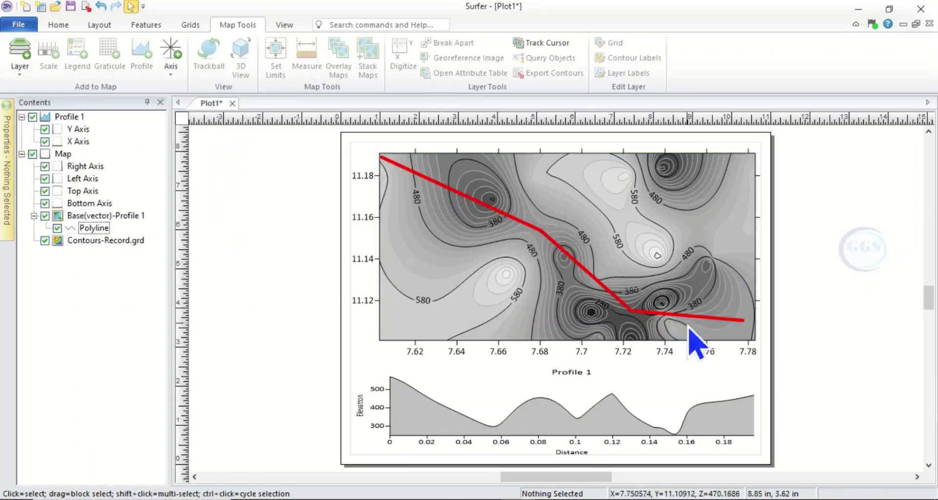
# Step: Set the fill foreground color of the profile graph to Deep Rose
pyautogui.click(531, 425)
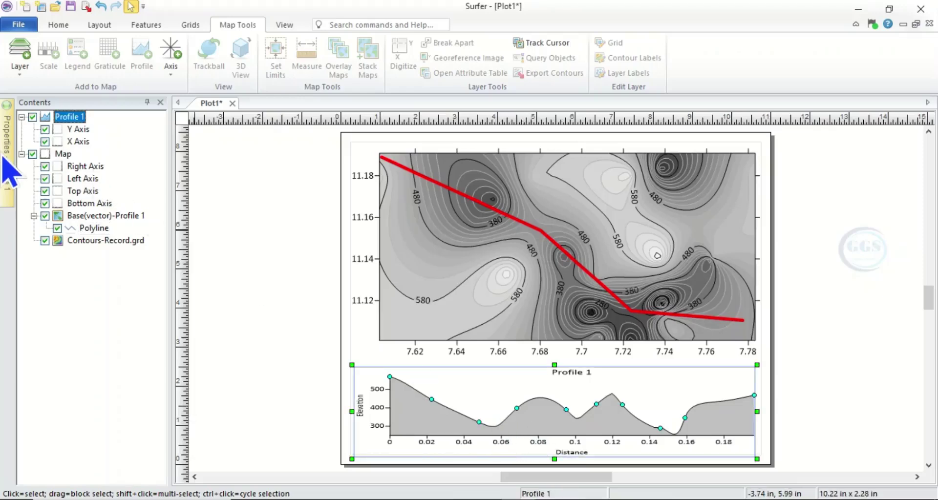
pyautogui.moveTo(5, 166)
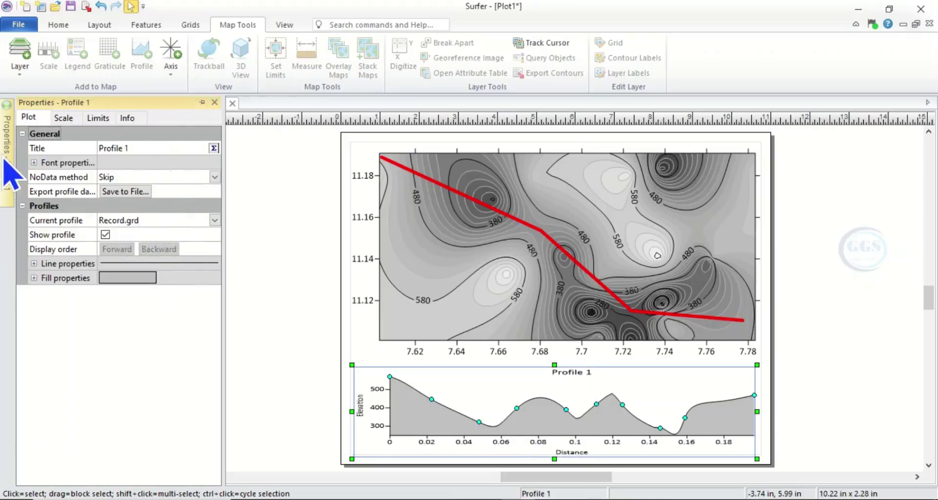
pyautogui.click(34, 278)
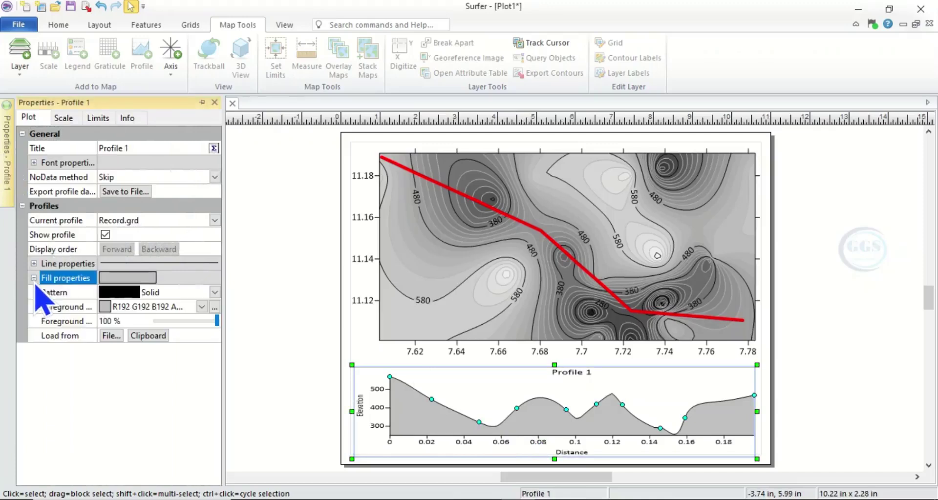
pyautogui.click(105, 309)
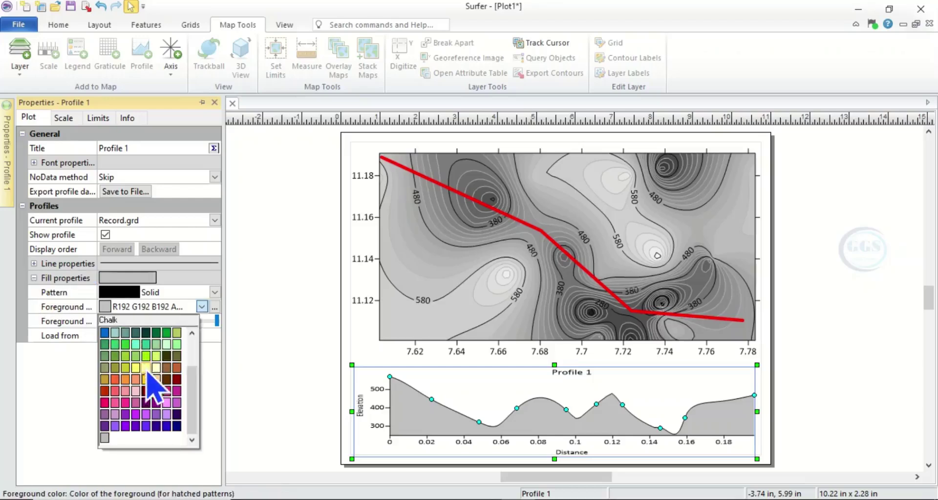
pyautogui.click(176, 392)
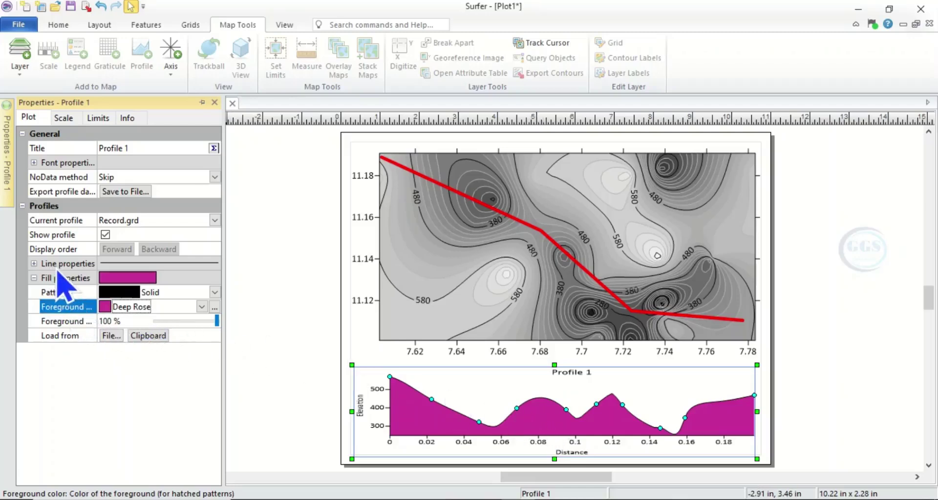
# Step: Set the profile graph's line color to Red and its line width to 0.03 in
pyautogui.click(33, 264)
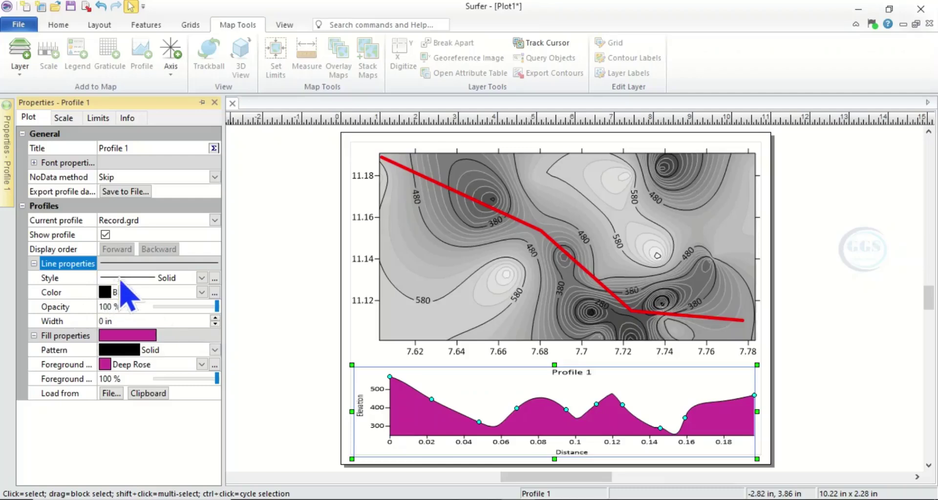
pyautogui.click(114, 293)
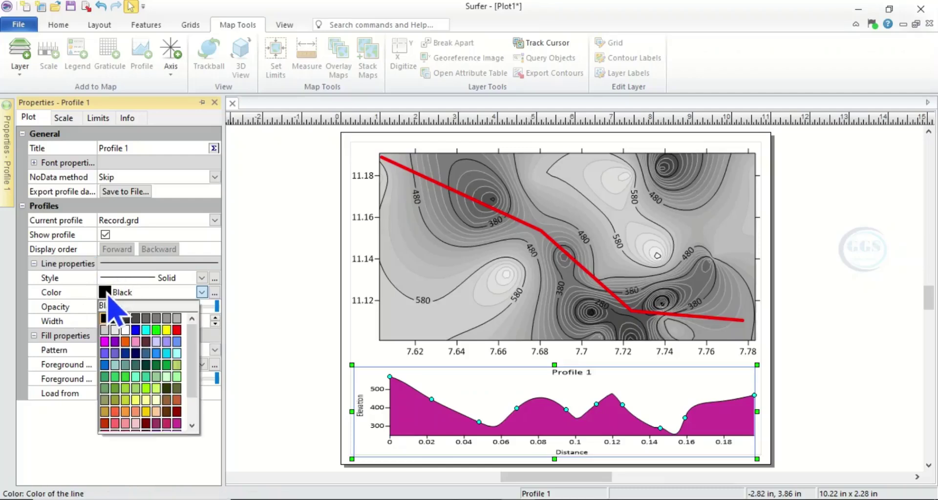
pyautogui.click(177, 330)
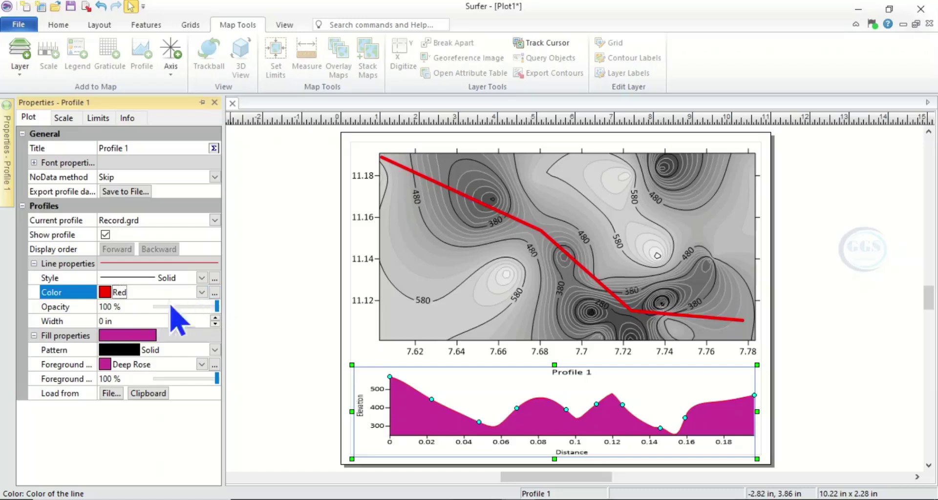
pyautogui.click(214, 319)
pyautogui.click(215, 319)
pyautogui.click(215, 318)
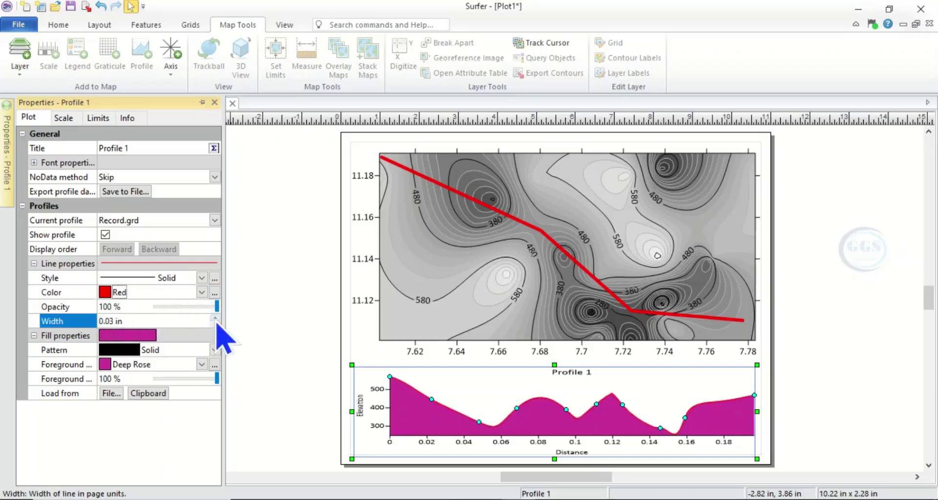
# Step: Increase the profile graph's line width to 0.07 in and deselect the graph
pyautogui.click(215, 318)
pyautogui.click(215, 318)
pyautogui.click(215, 318)
pyautogui.click(215, 318)
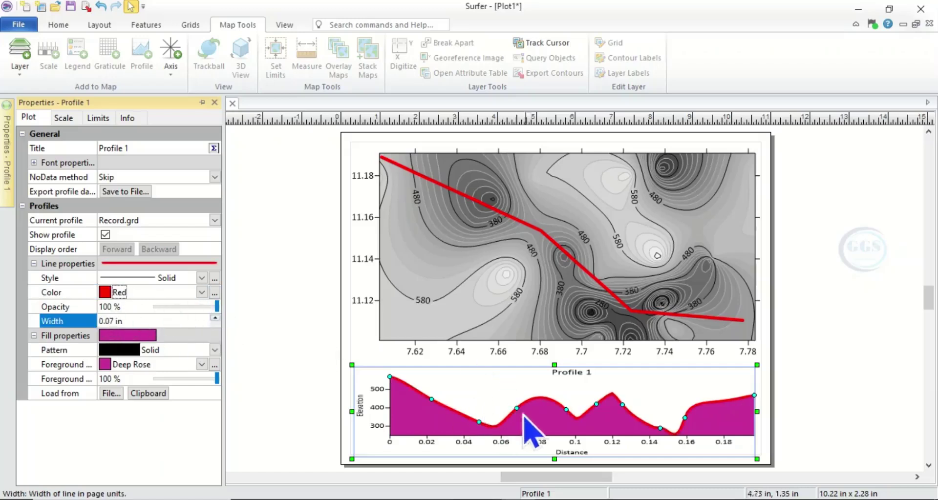
pyautogui.click(828, 376)
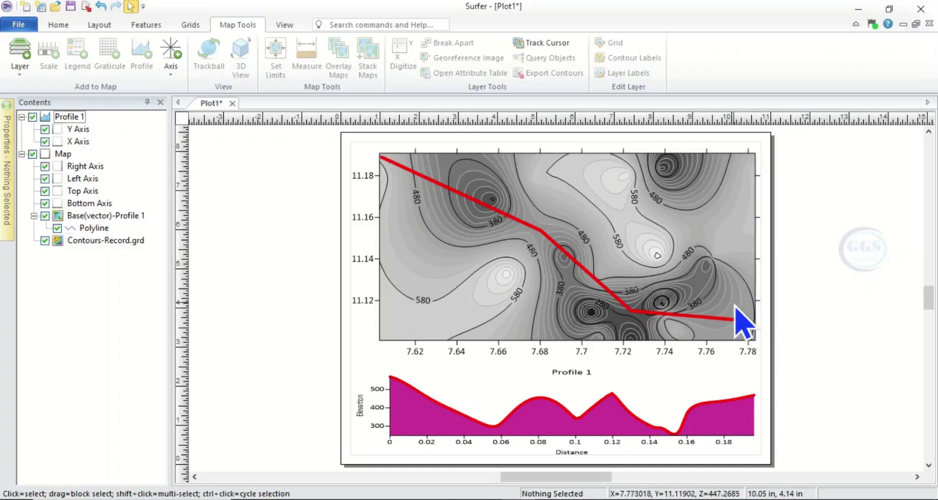
# Step: Add a text label "A" at the upper-left start of the red profile line on the map
pyautogui.click(64, 31)
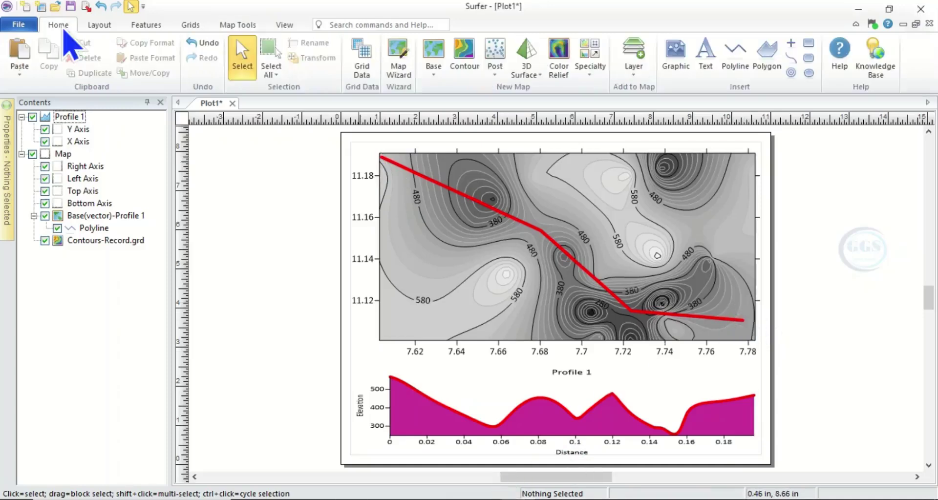
pyautogui.click(706, 56)
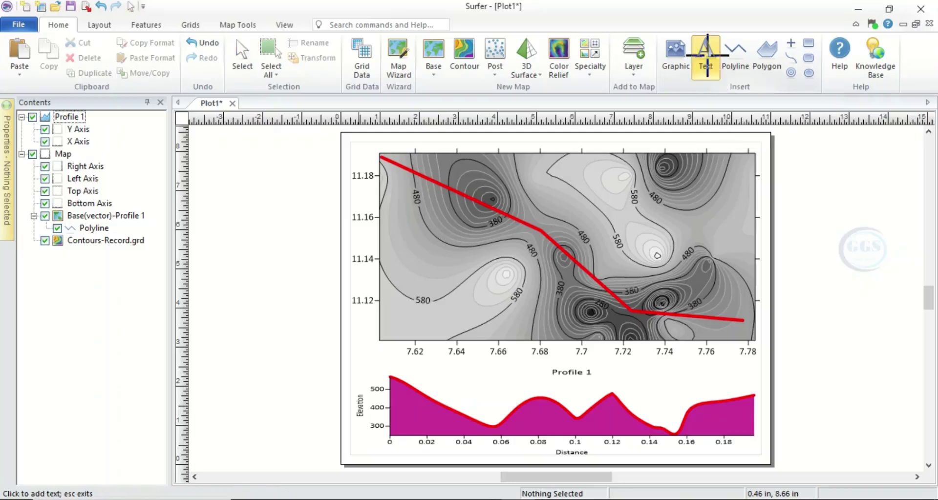
pyautogui.click(375, 152)
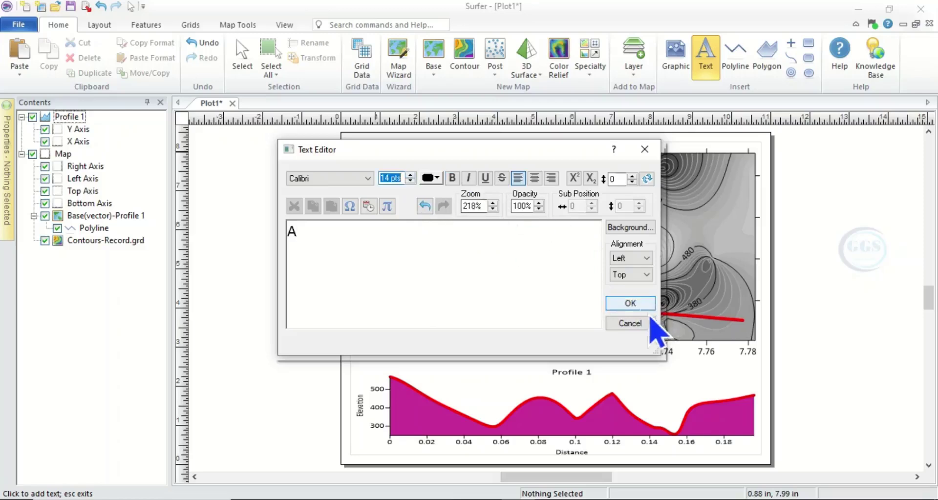
pyautogui.moveTo(565, 153); pyautogui.dragTo(468, 153)
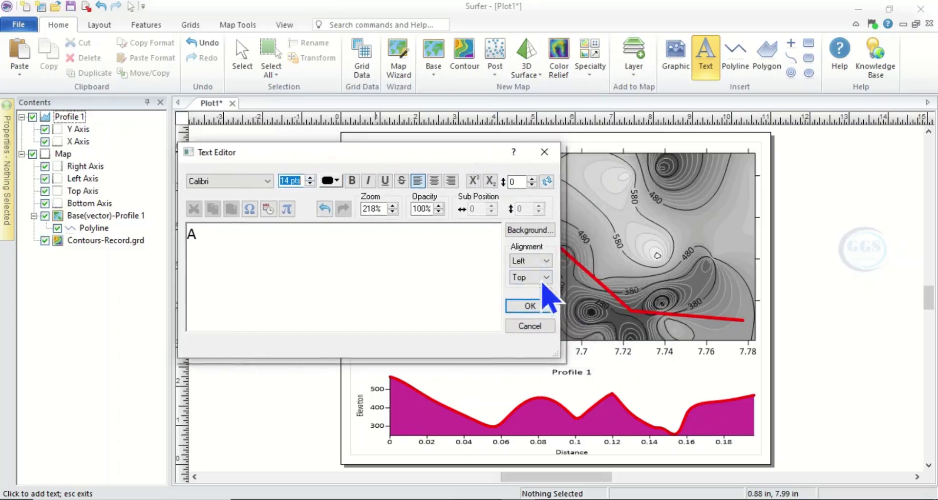
pyautogui.click(535, 302)
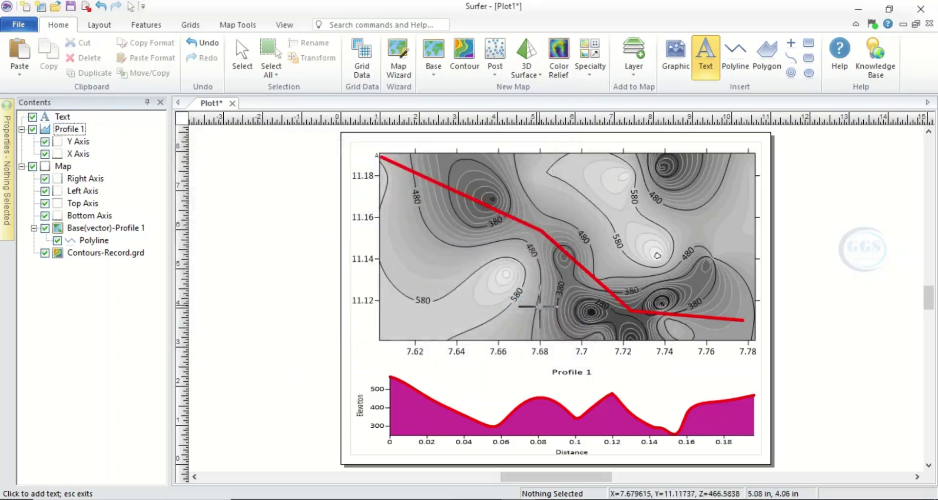
# Step: Format the label A at 44 points in Smalt Blue and move it just outside the map corner where the profile line starts
pyautogui.click(376, 155)
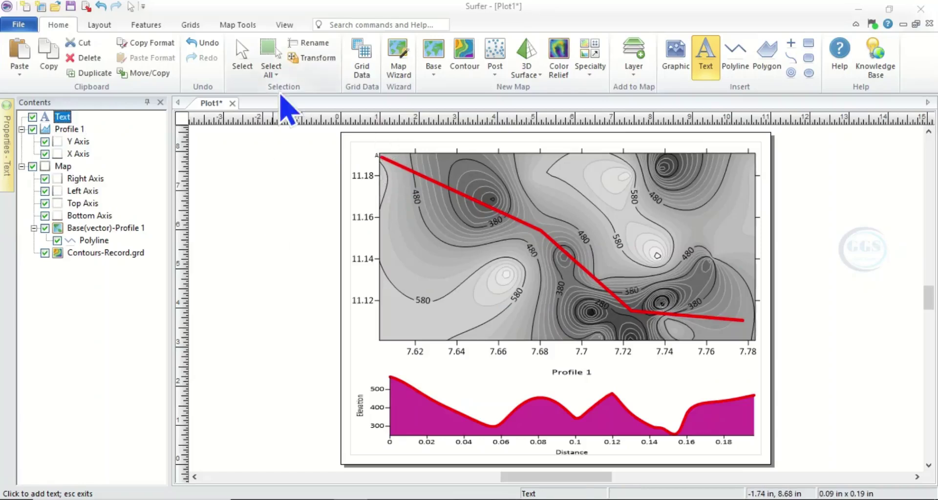
pyautogui.click(242, 55)
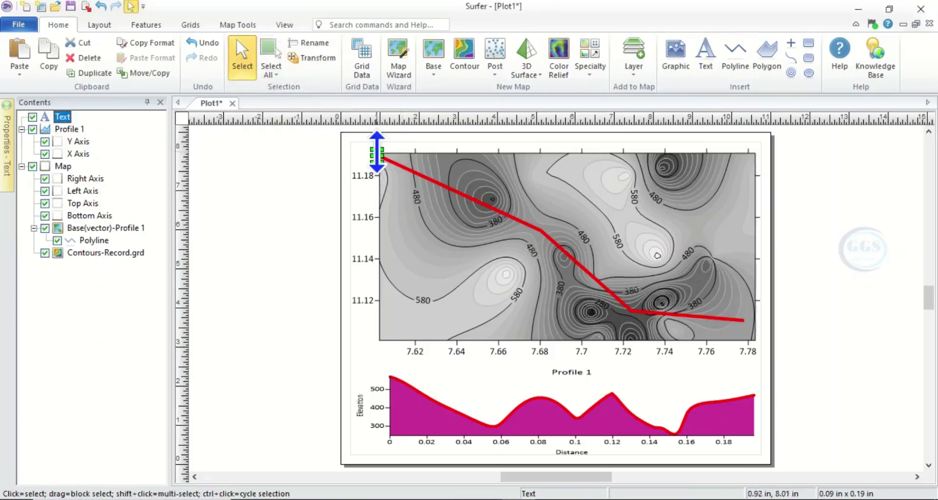
pyautogui.moveTo(8, 157)
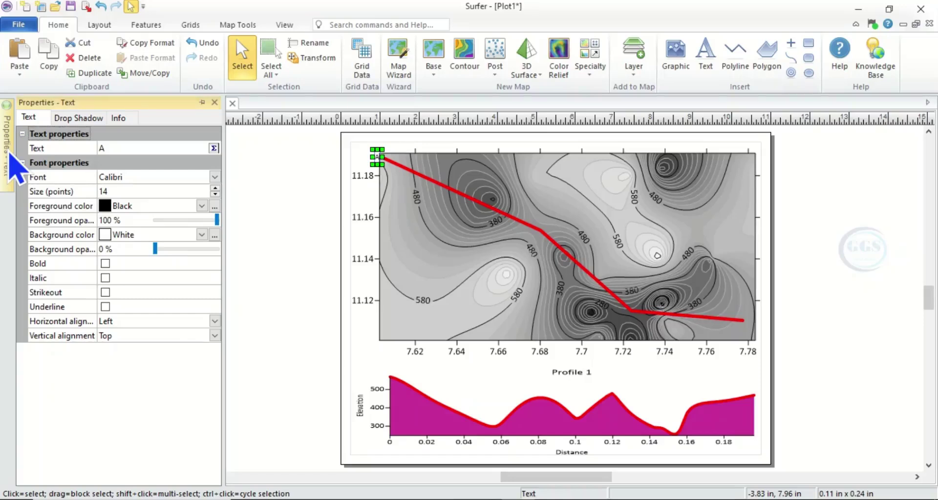
pyautogui.click(215, 189)
pyautogui.click(215, 189)
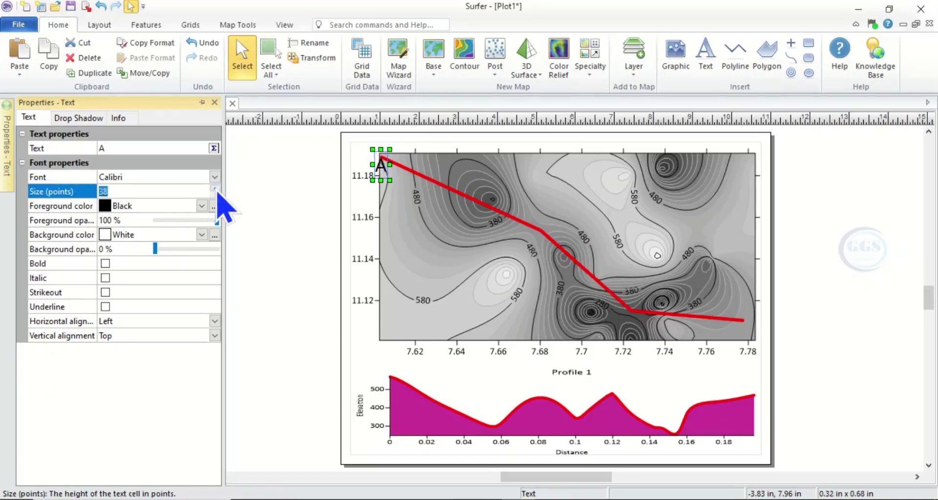
pyautogui.click(109, 208)
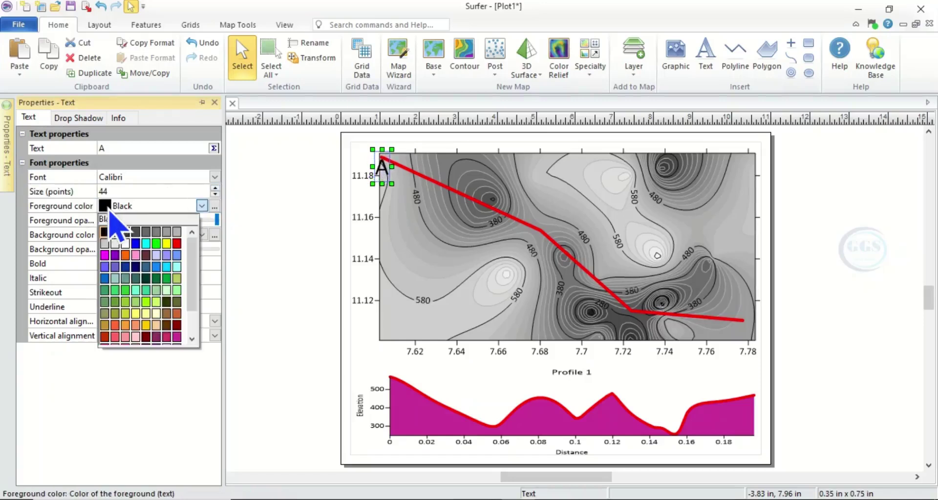
pyautogui.click(105, 278)
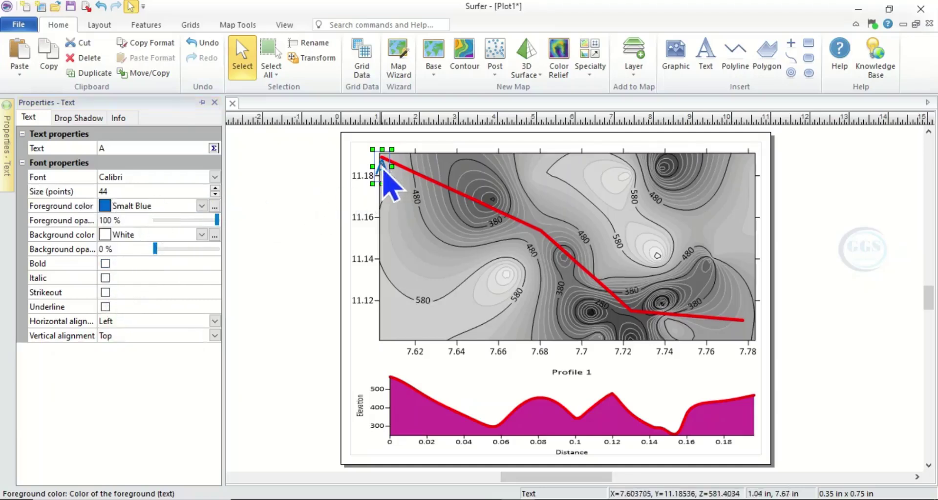
pyautogui.moveTo(379, 164); pyautogui.dragTo(372, 149)
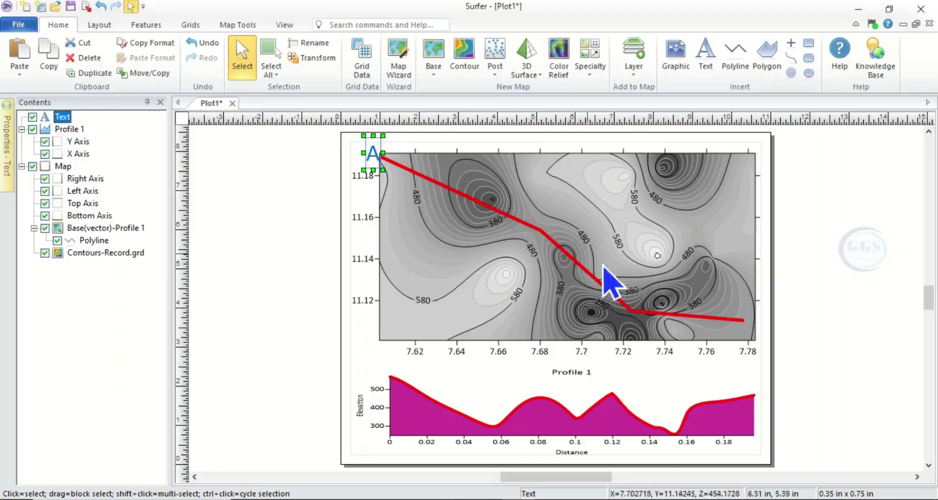
# Step: Copy the label A and place the duplicate at the lower-right end of the profile line on the map
pyautogui.rightClick(377, 159)
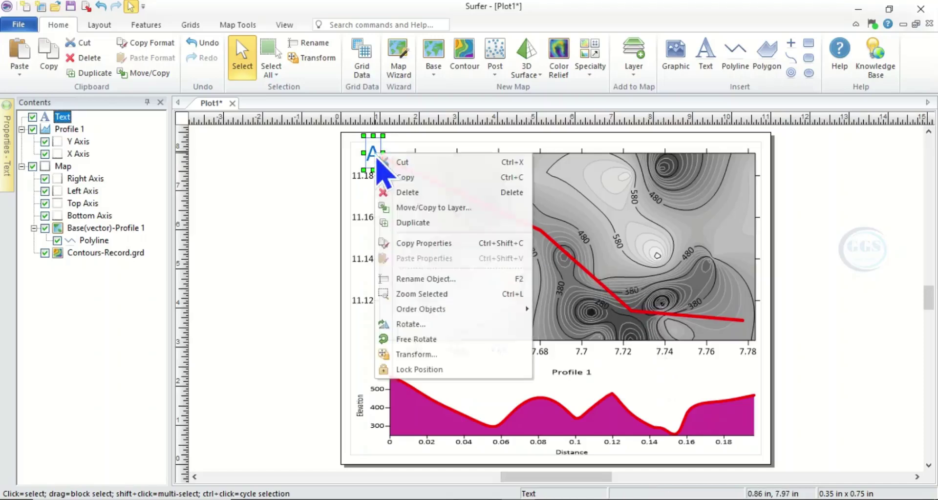
pyautogui.click(410, 179)
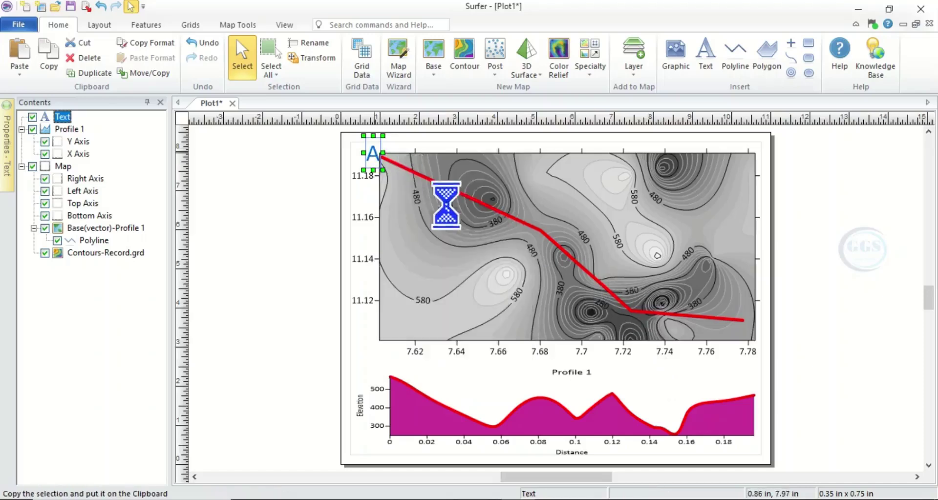
pyautogui.rightClick(406, 143)
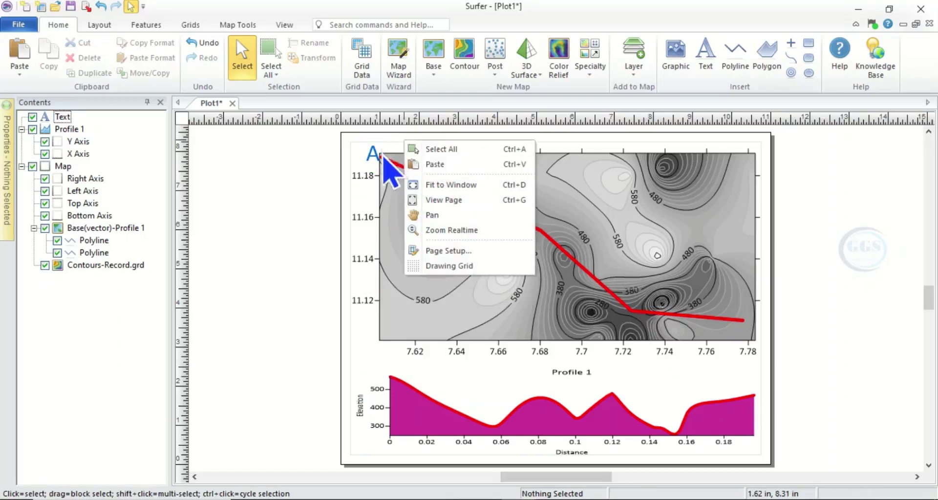
pyautogui.click(435, 164)
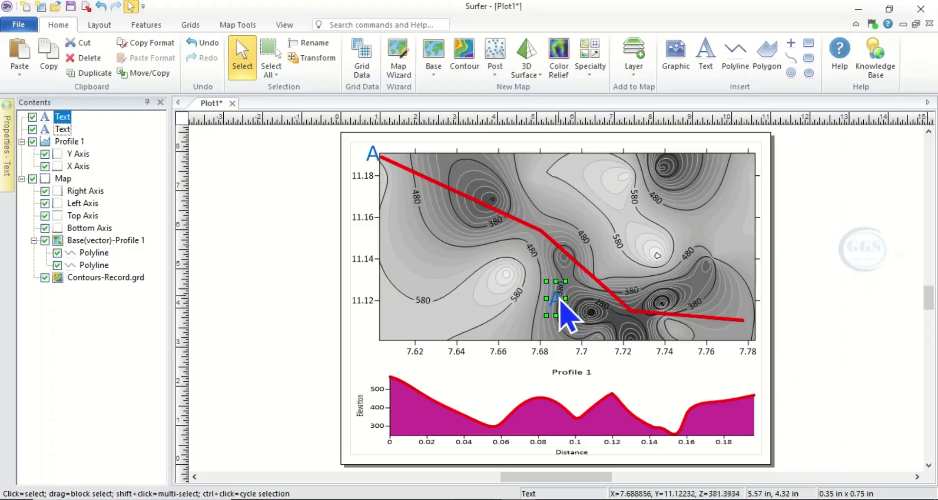
pyautogui.moveTo(561, 300); pyautogui.dragTo(751, 326)
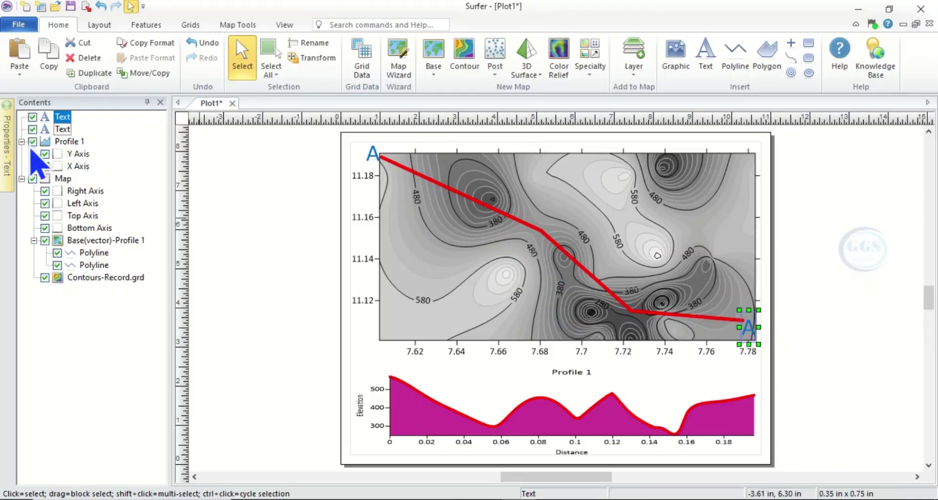
# Step: Change the text of the label at the profile line's lower-right end to "B"
pyautogui.click(12, 151)
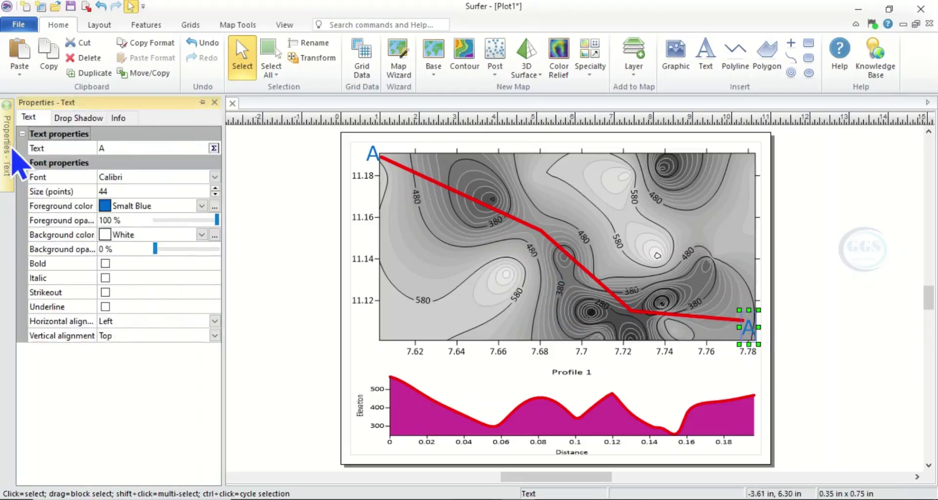
pyautogui.click(111, 155)
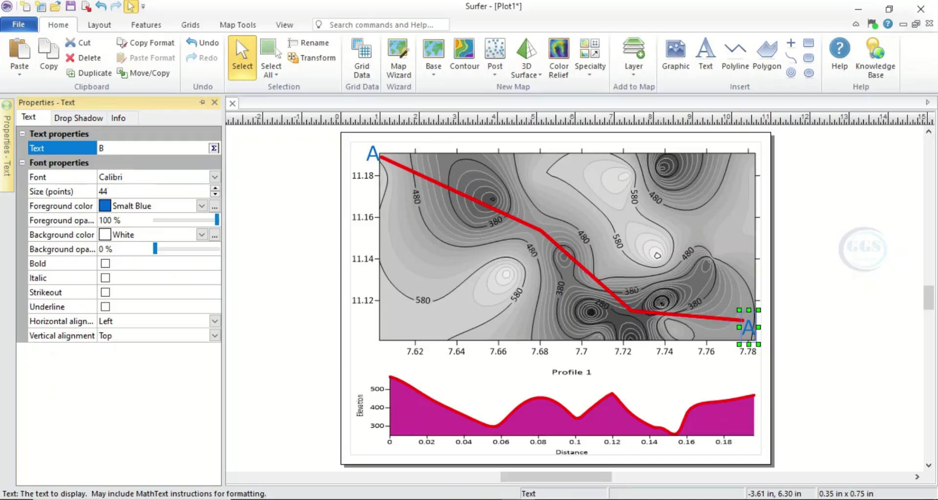
pyautogui.write('B')
pyautogui.press('Return')
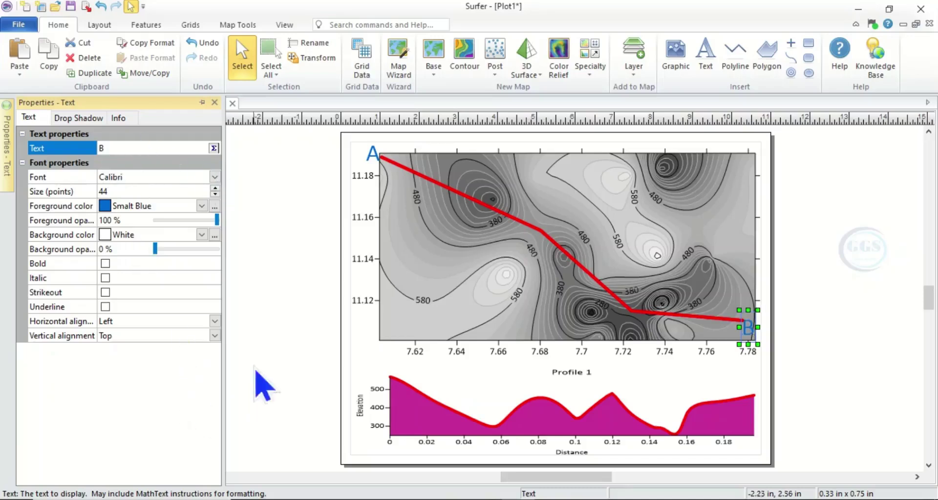
pyautogui.click(809, 320)
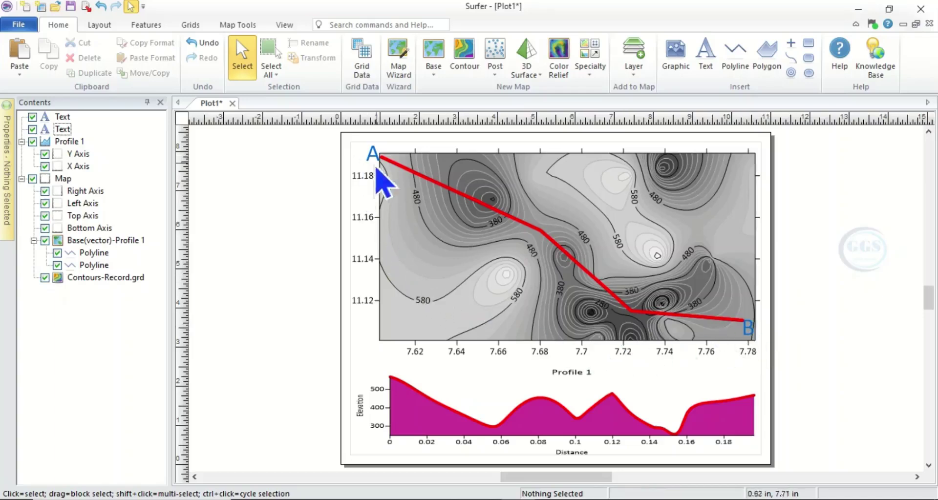
# Step: Paste another copy of the label A and place it above the starting end of the profile graph
pyautogui.rightClick(376, 370)
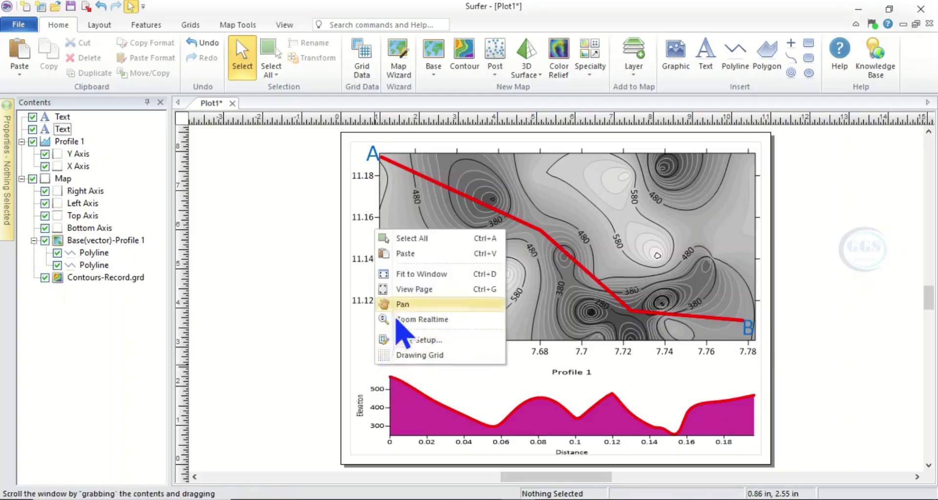
pyautogui.click(408, 255)
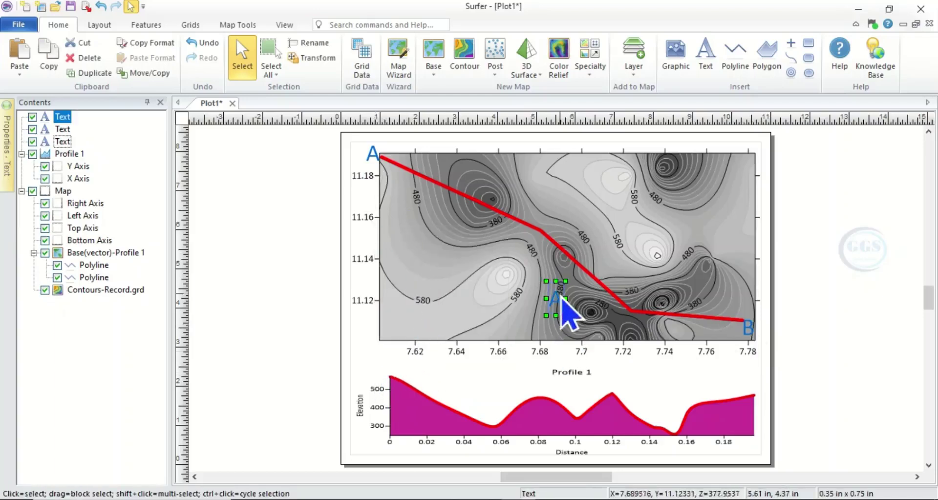
pyautogui.moveTo(558, 295); pyautogui.dragTo(381, 374)
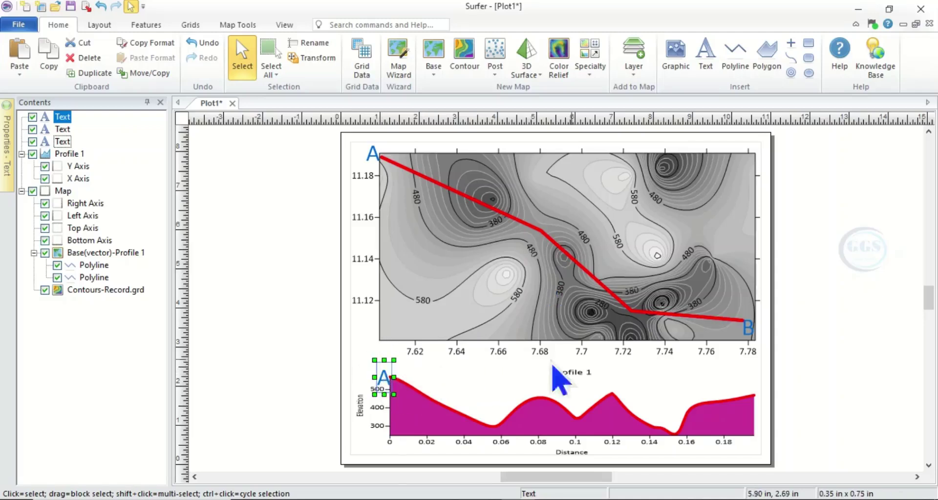
pyautogui.click(747, 326)
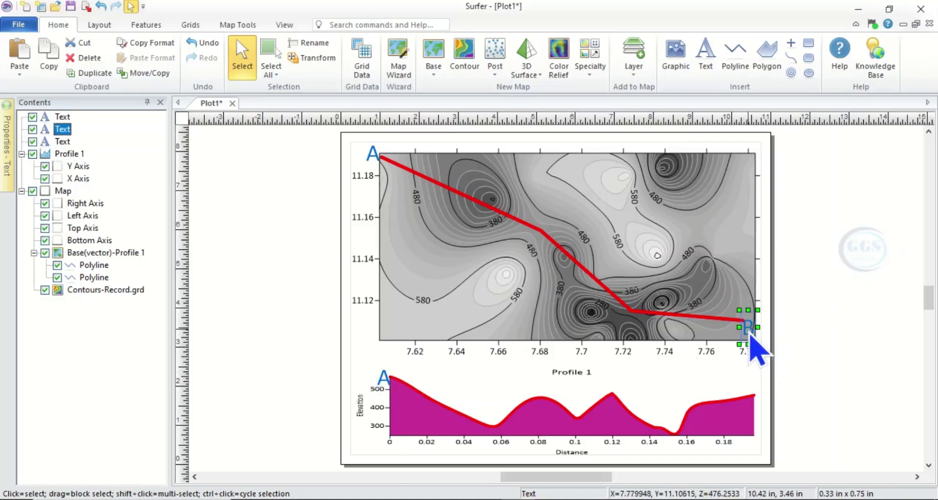
pyautogui.rightClick(740, 377)
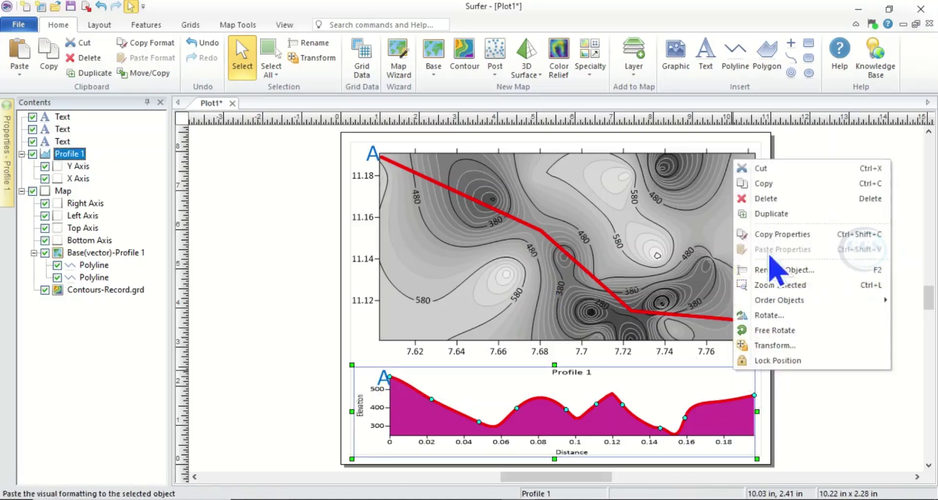
pyautogui.click(837, 169)
# Step: Paste one more copy of the label A and place it above the far end of the profile graph
pyautogui.rightClick(707, 368)
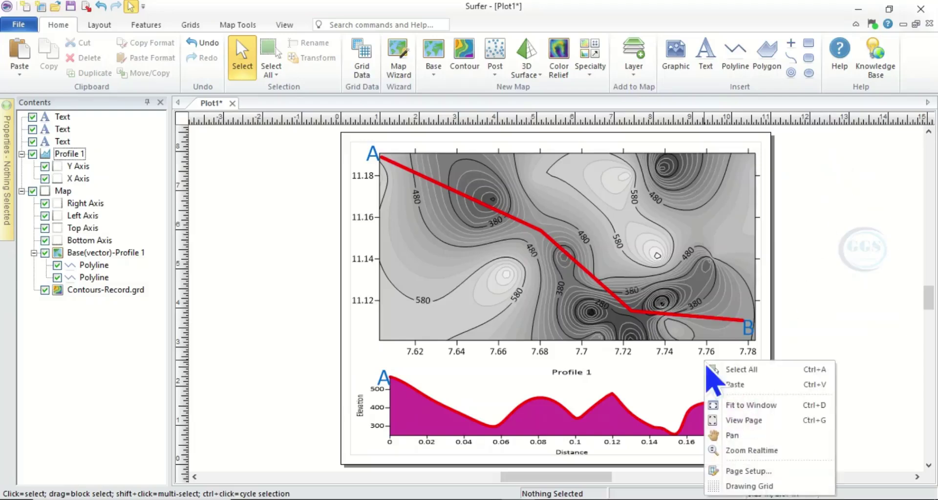
pyautogui.click(735, 385)
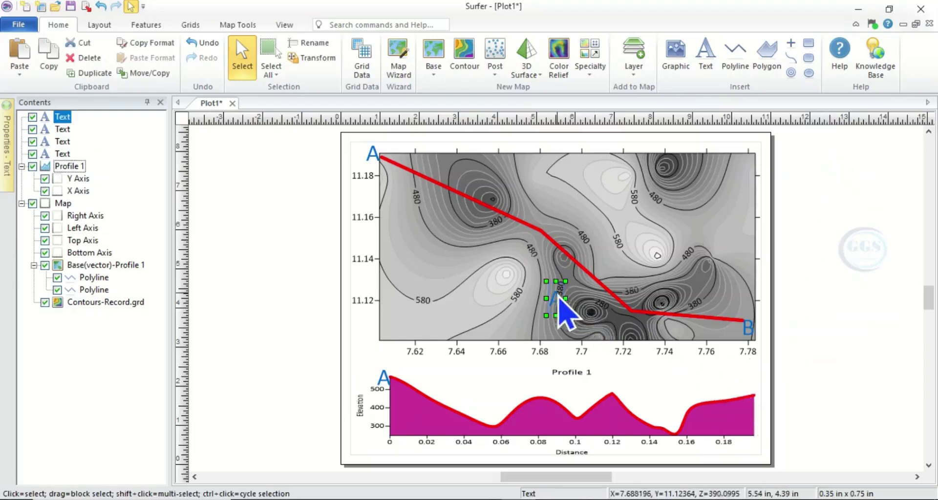
pyautogui.moveTo(559, 301); pyautogui.dragTo(758, 379)
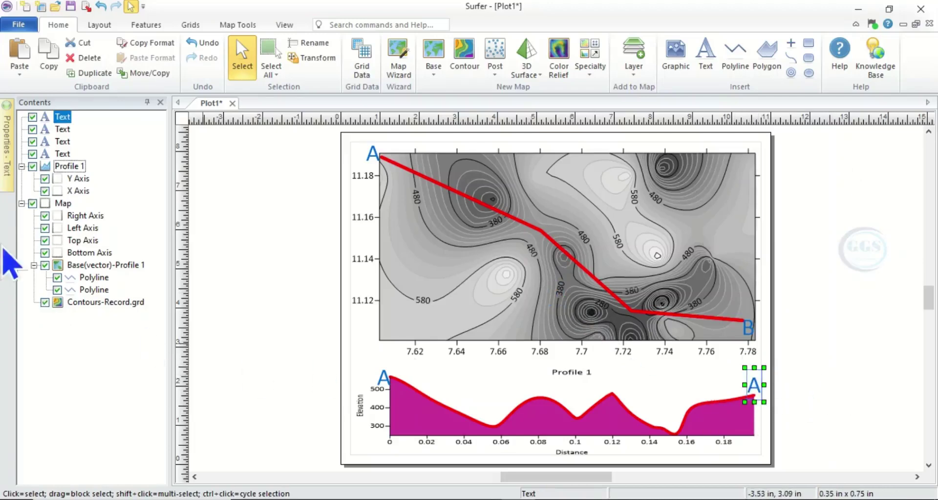
# Step: Change the text of the label at the profile graph's far end to "B" and deselect it
pyautogui.click(7, 157)
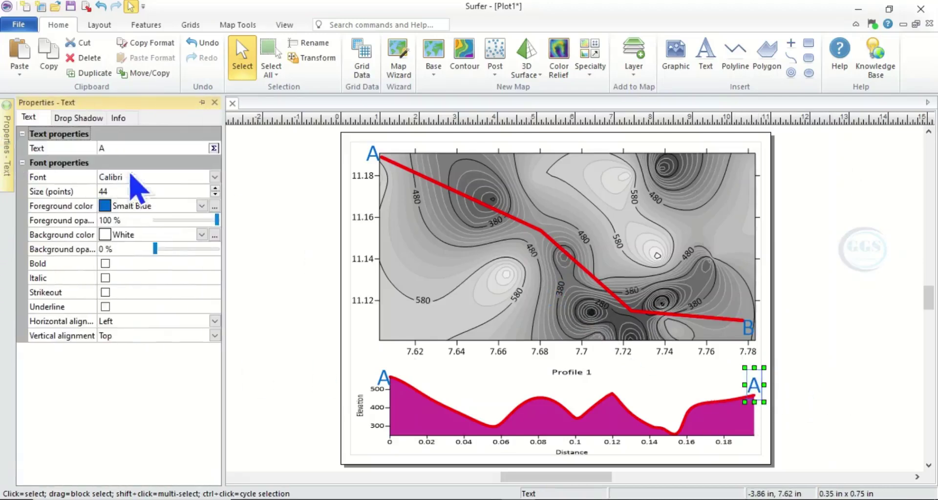
pyautogui.click(108, 149)
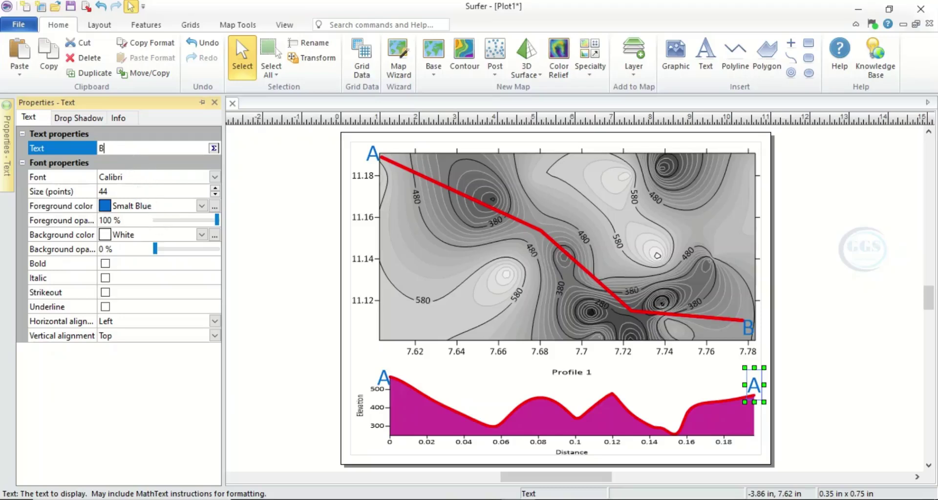
pyautogui.click(320, 370)
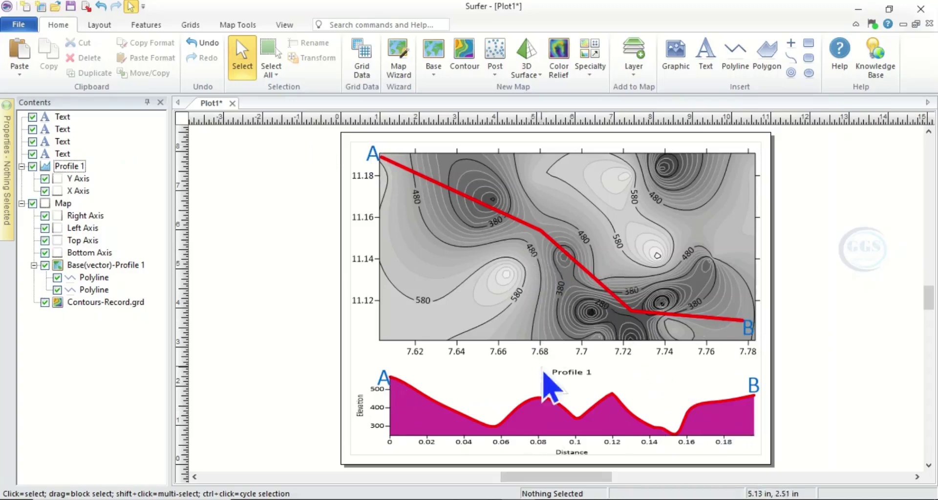
pyautogui.moveTo(518, 498)
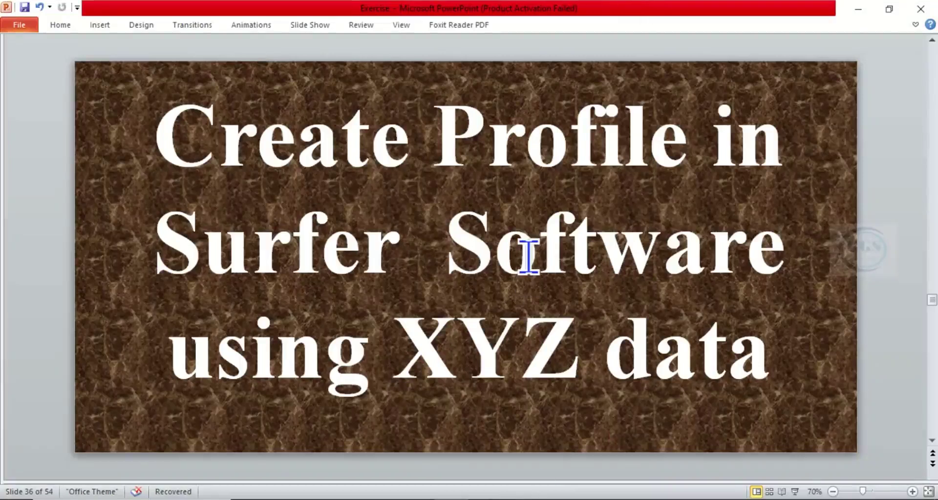